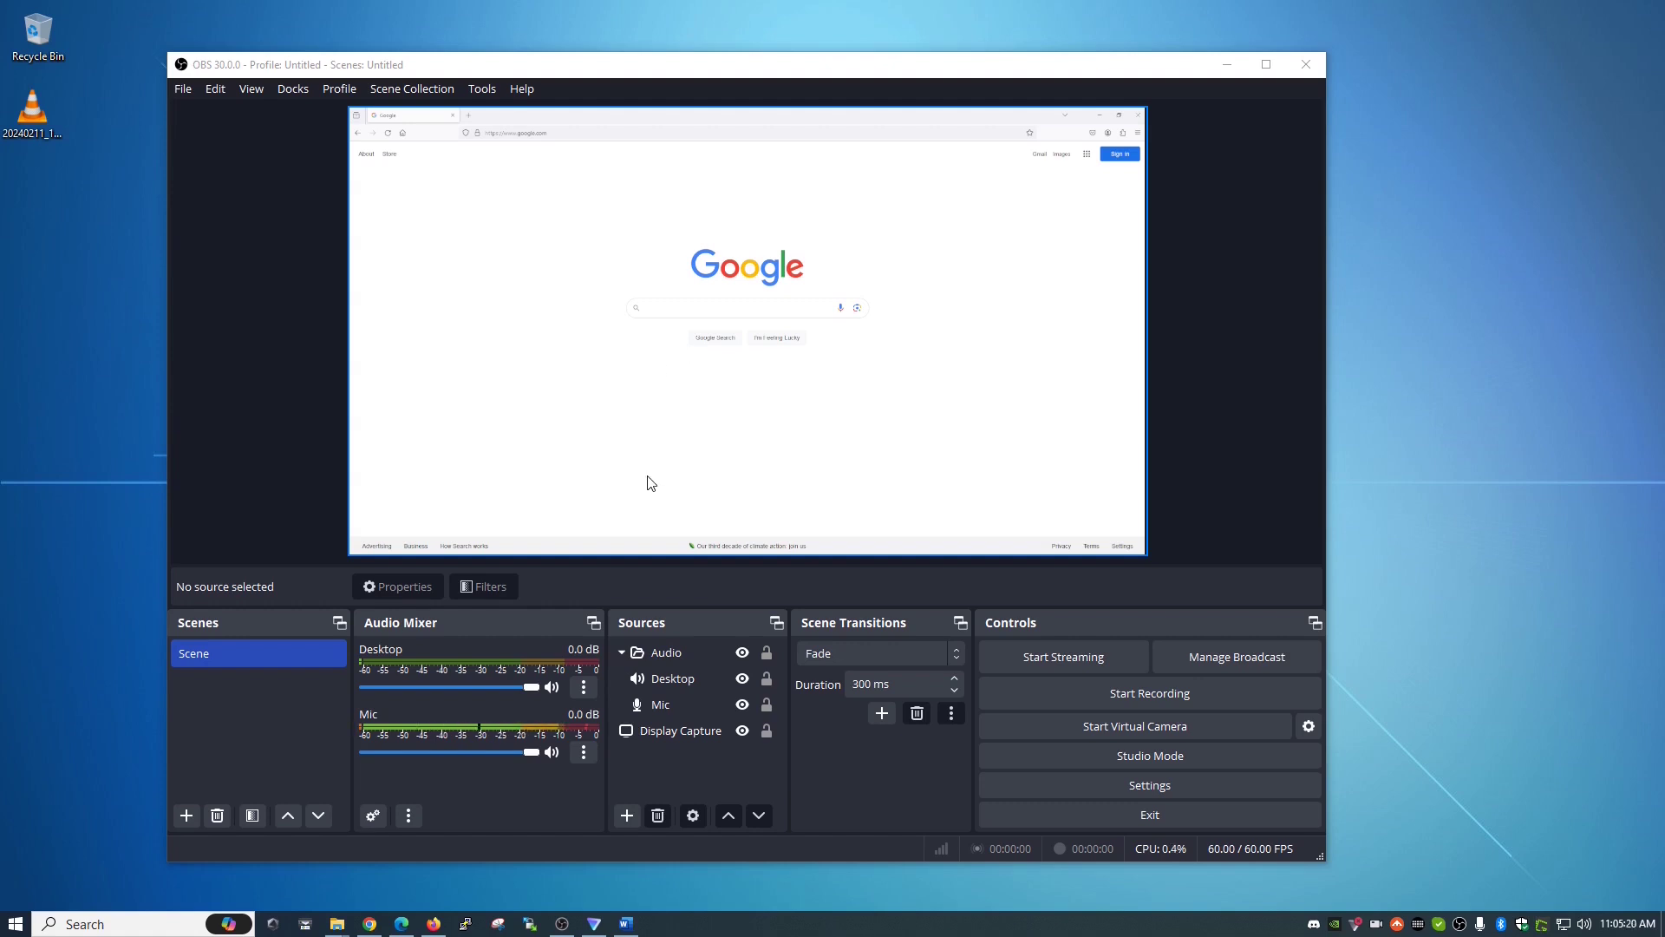
left_click(666, 705)
left_click(655, 706)
left_click(655, 730)
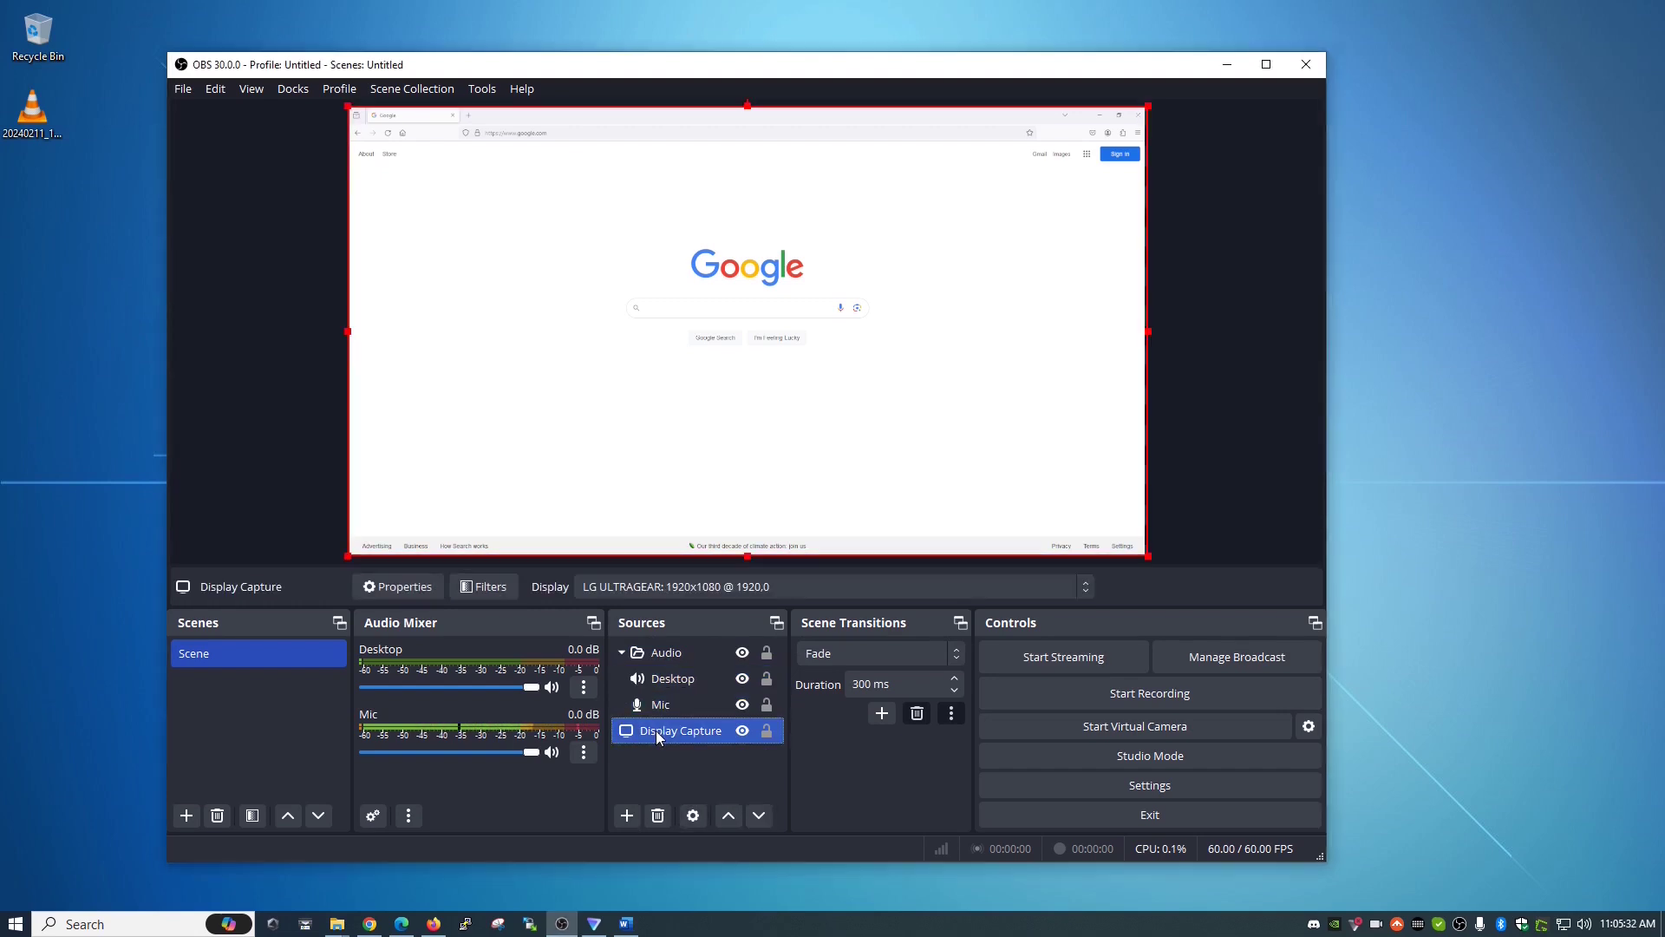
left_click(675, 589)
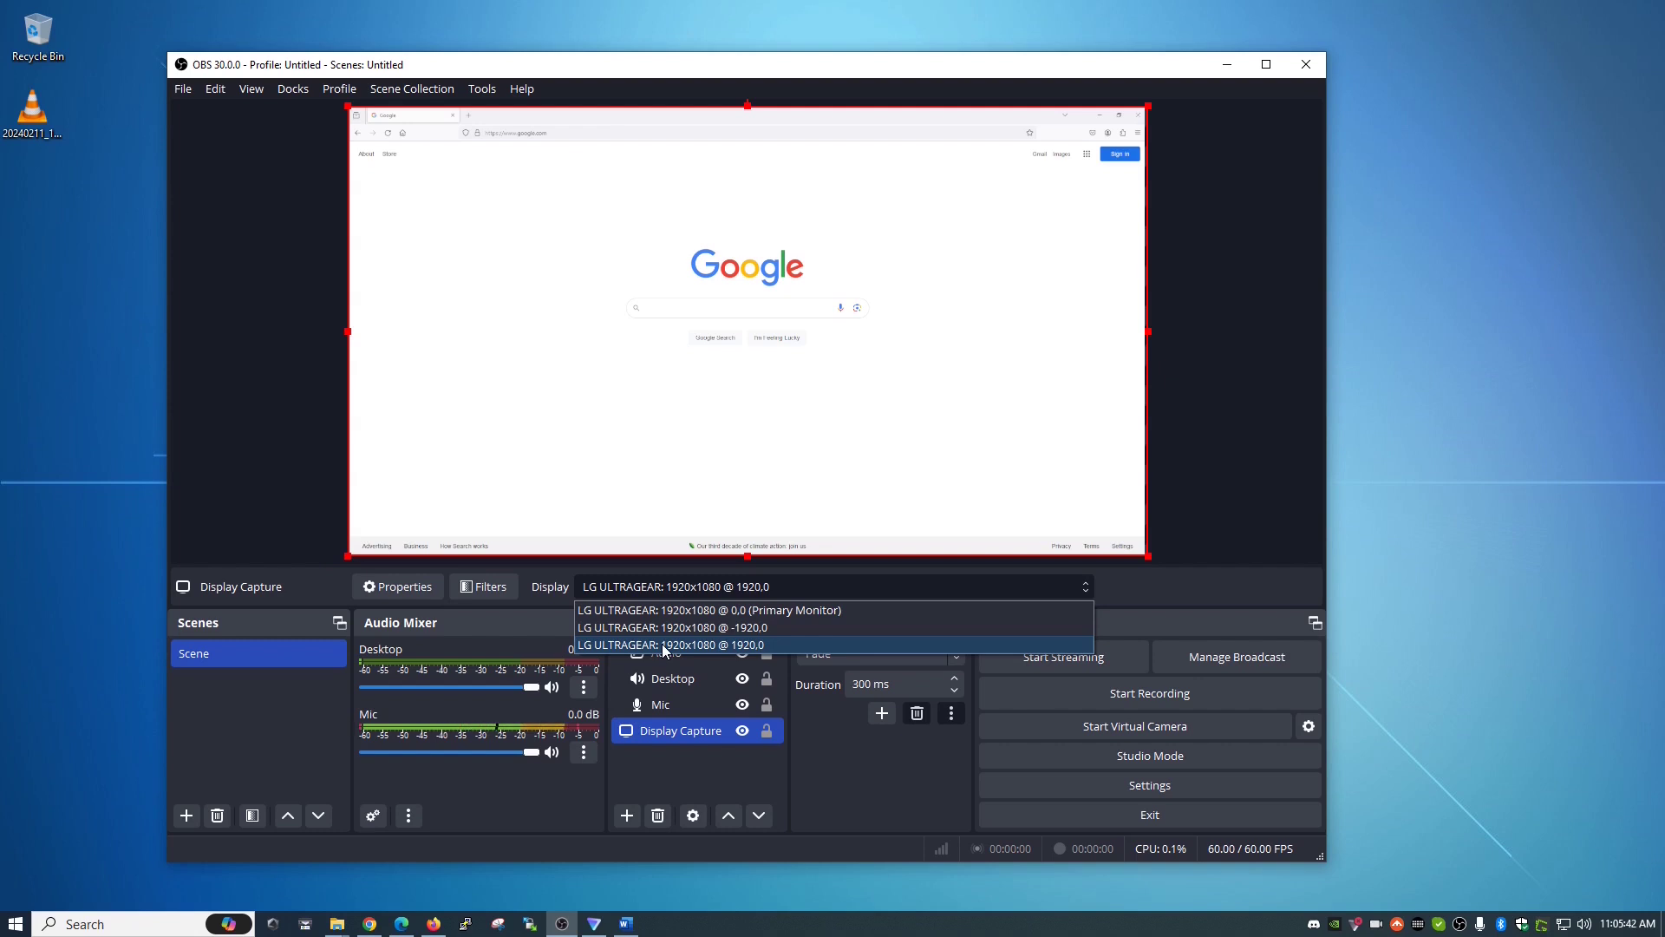
left_click(667, 613)
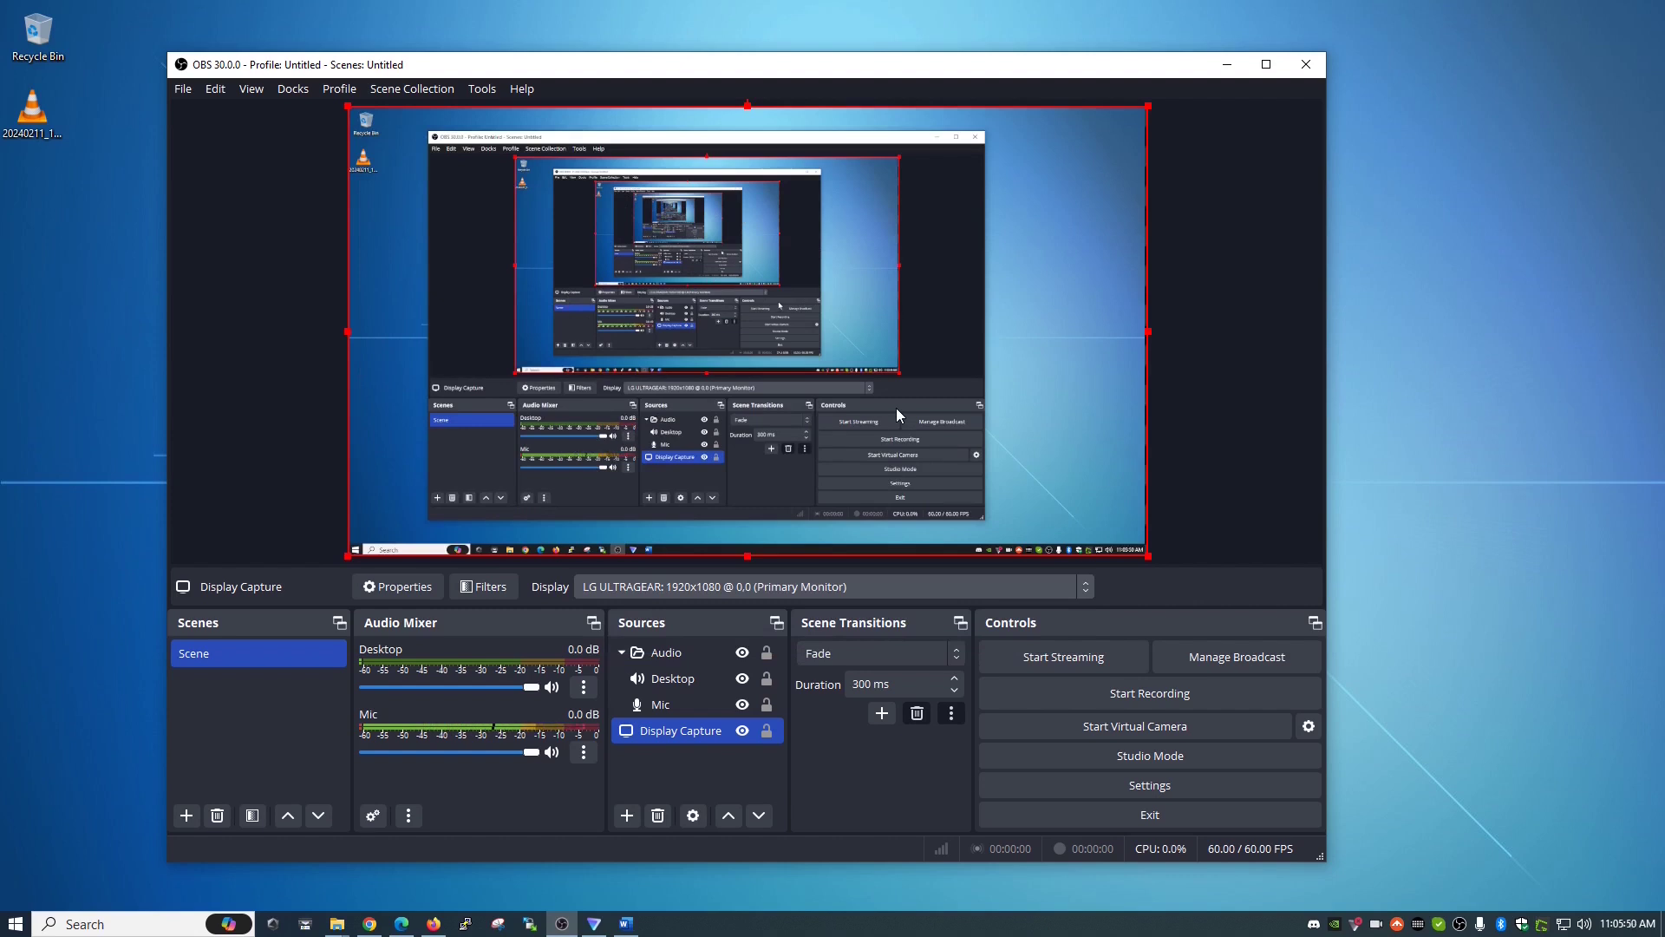
left_click(777, 586)
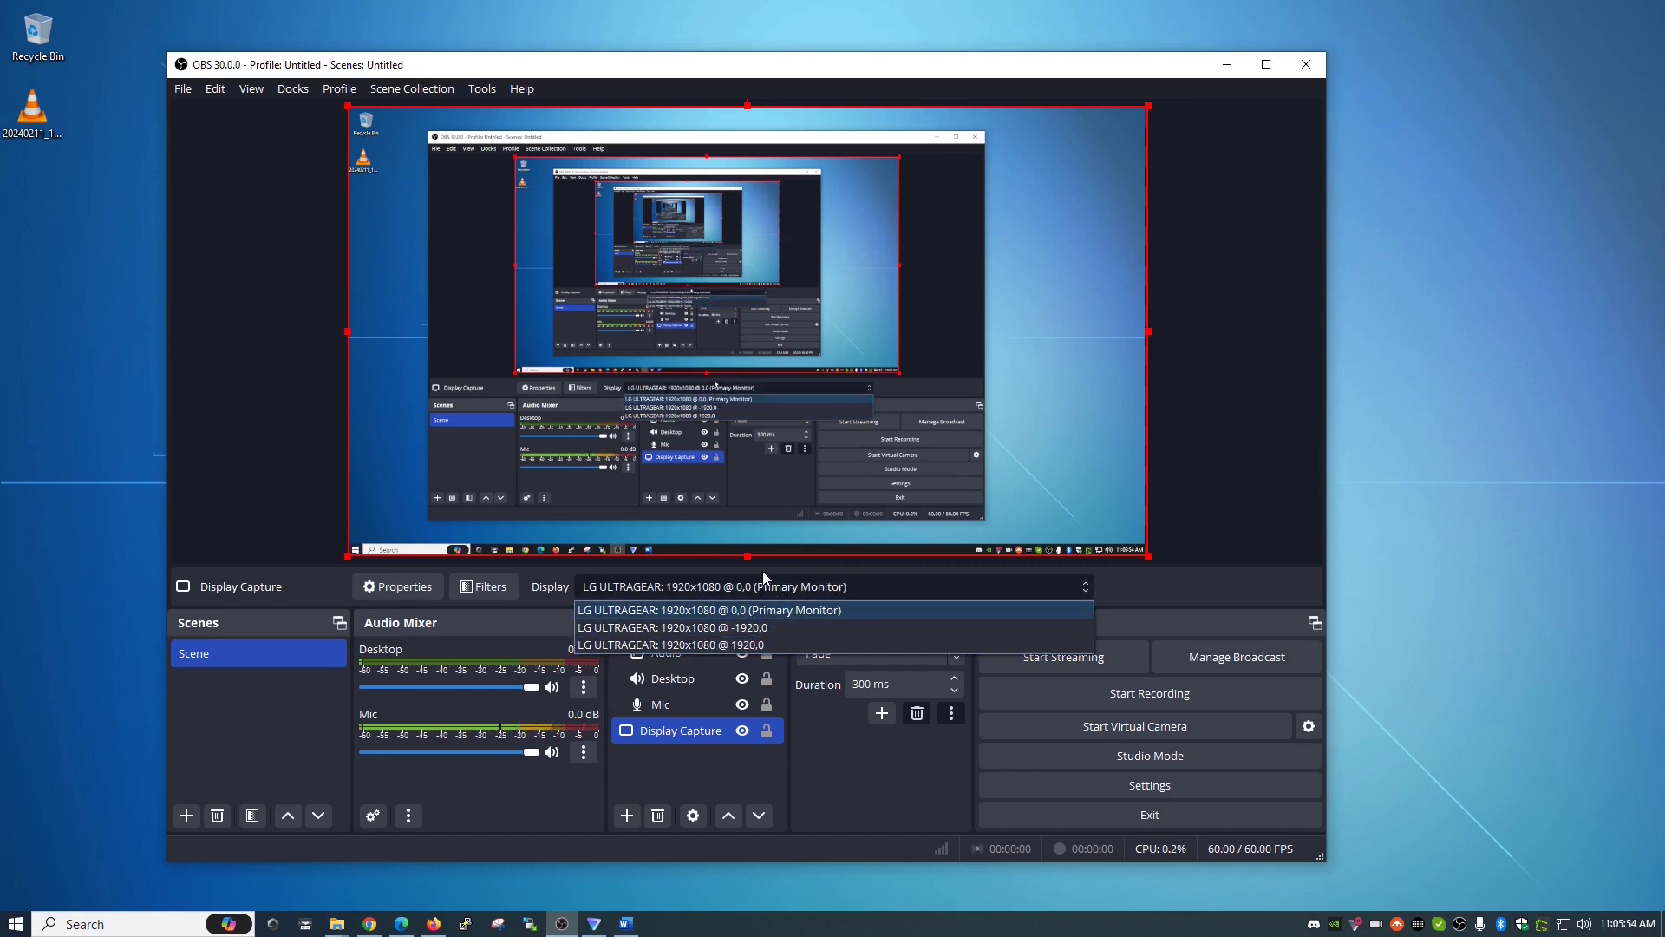
left_click(720, 644)
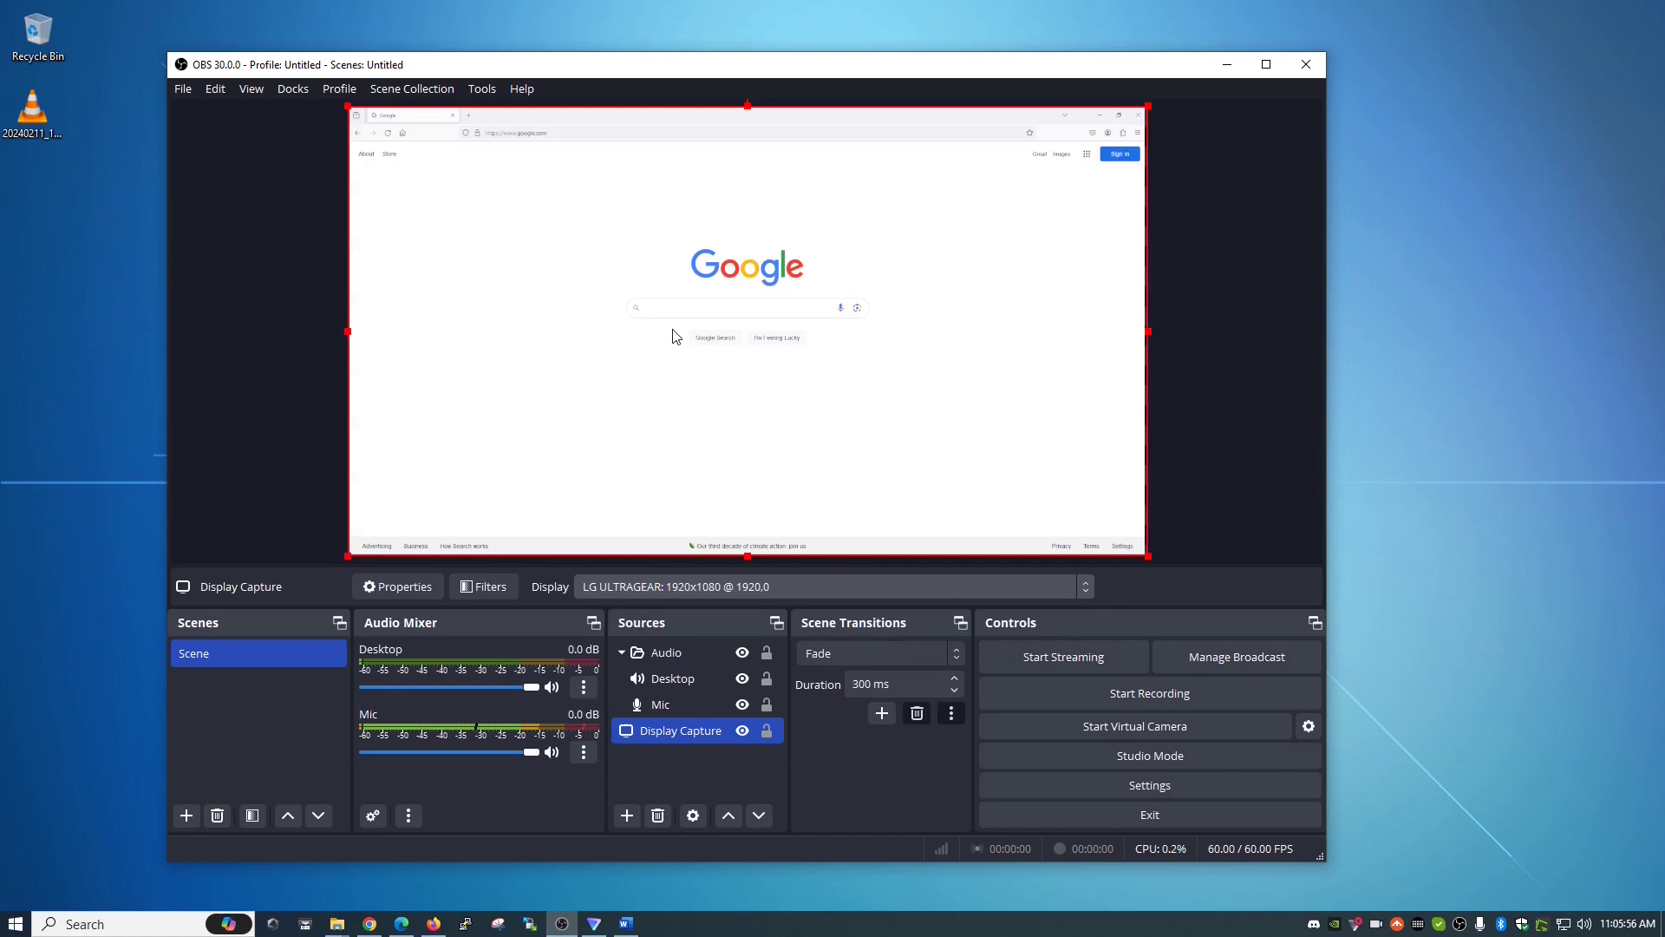
left_click(1131, 789)
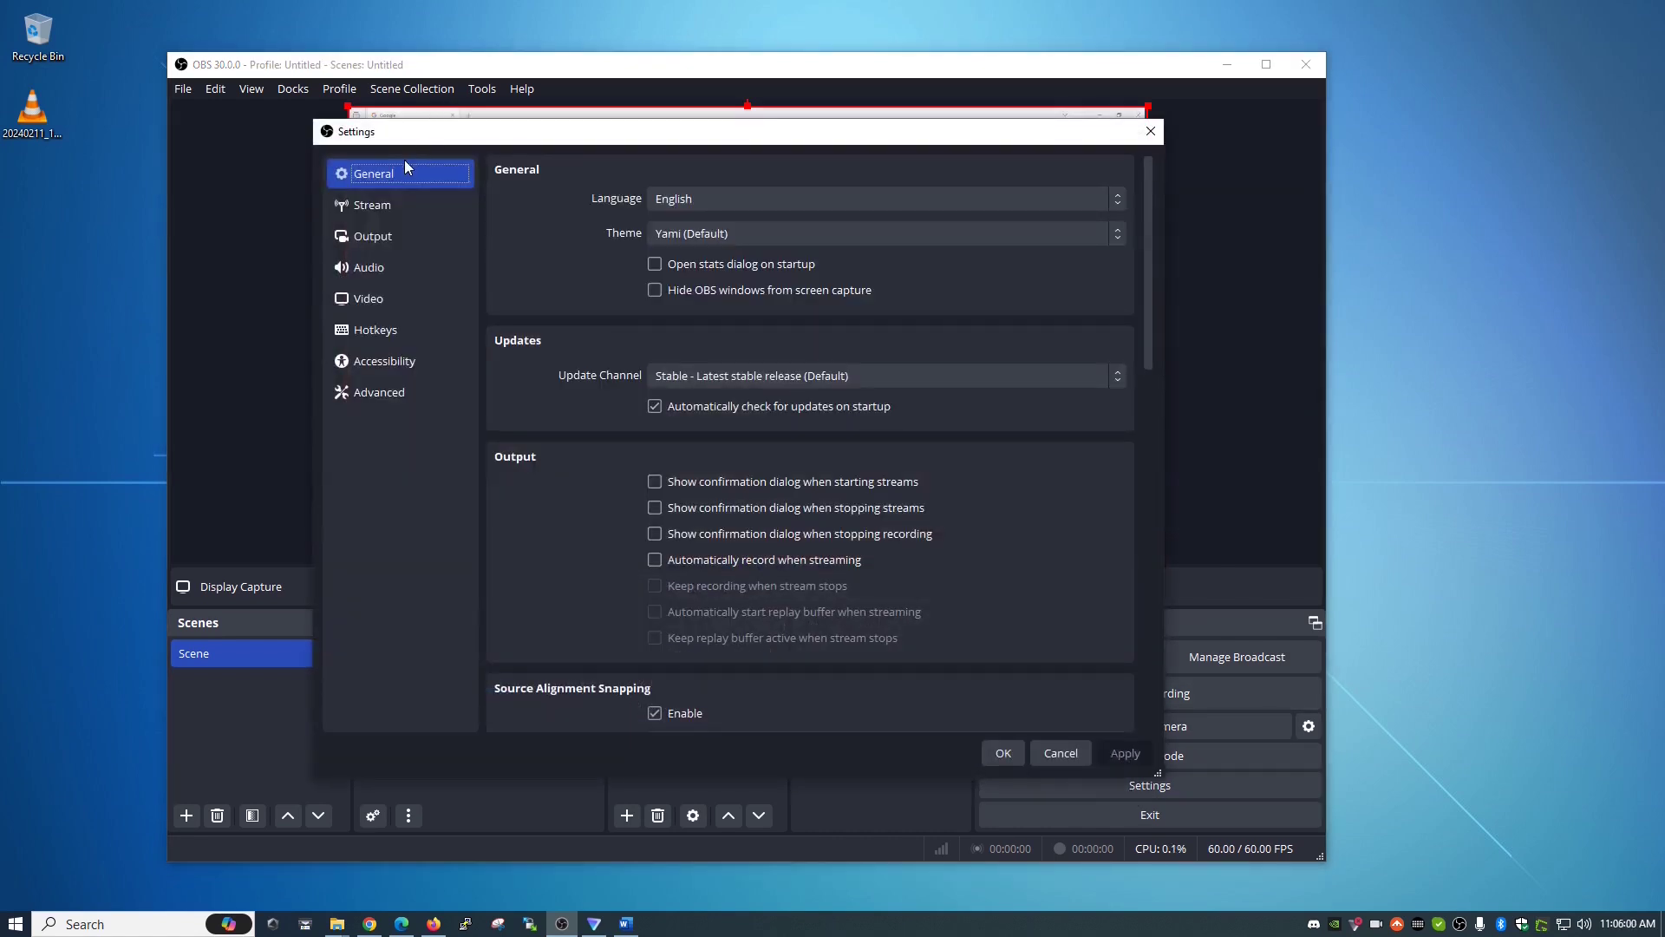
left_click(373, 209)
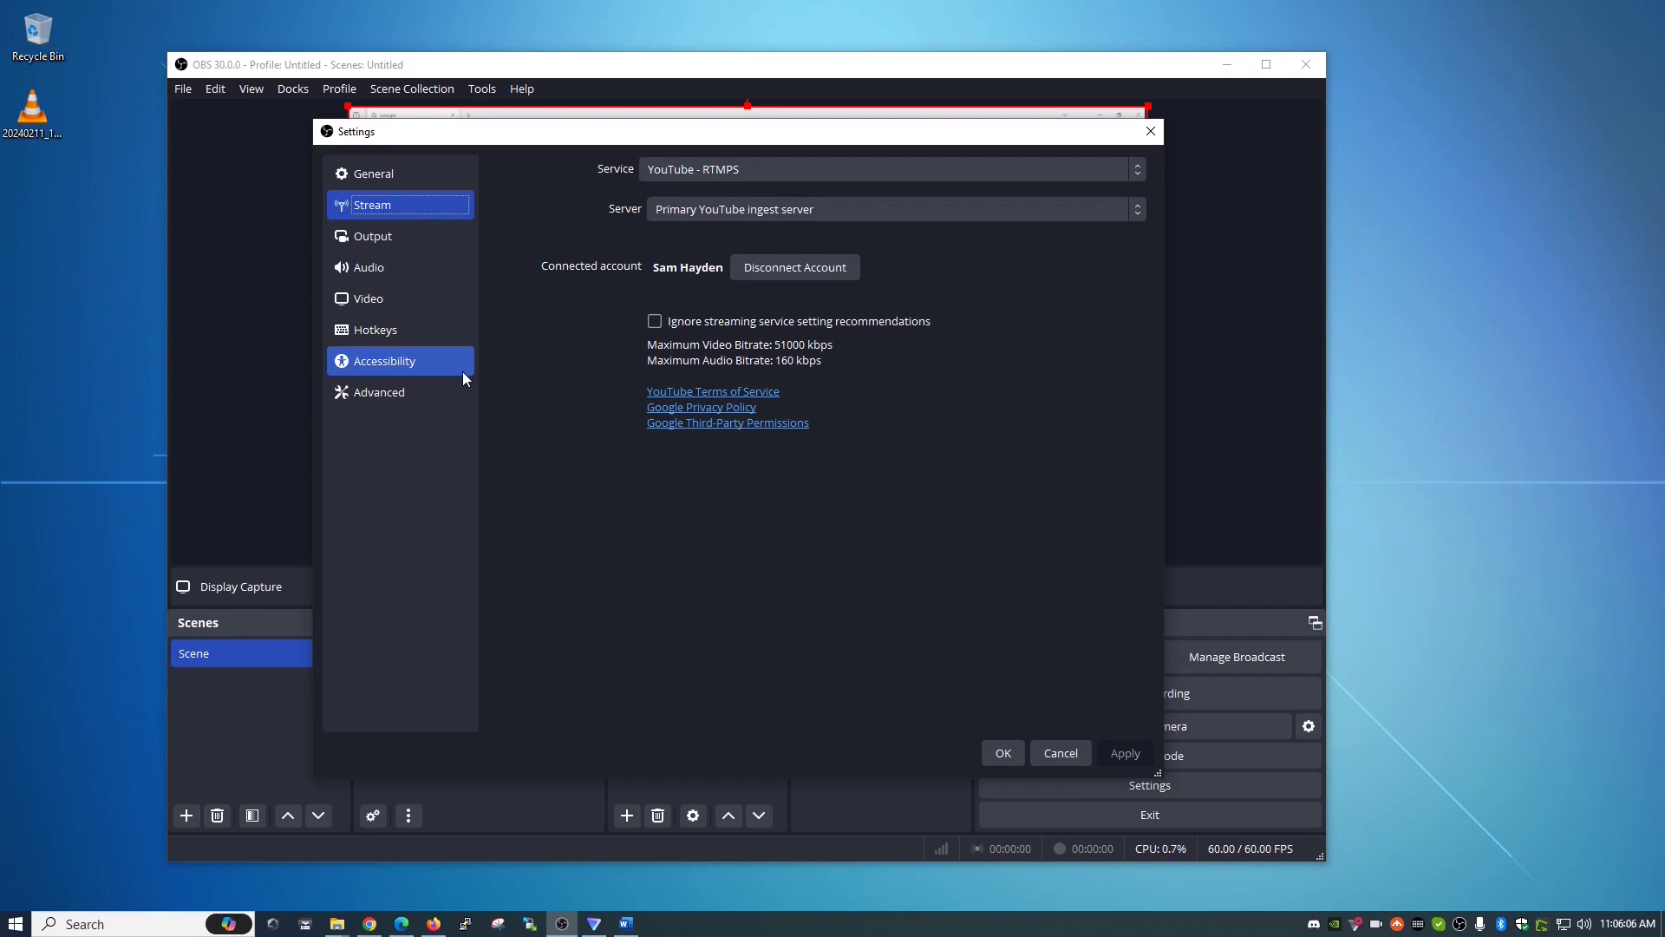
left_click(397, 234)
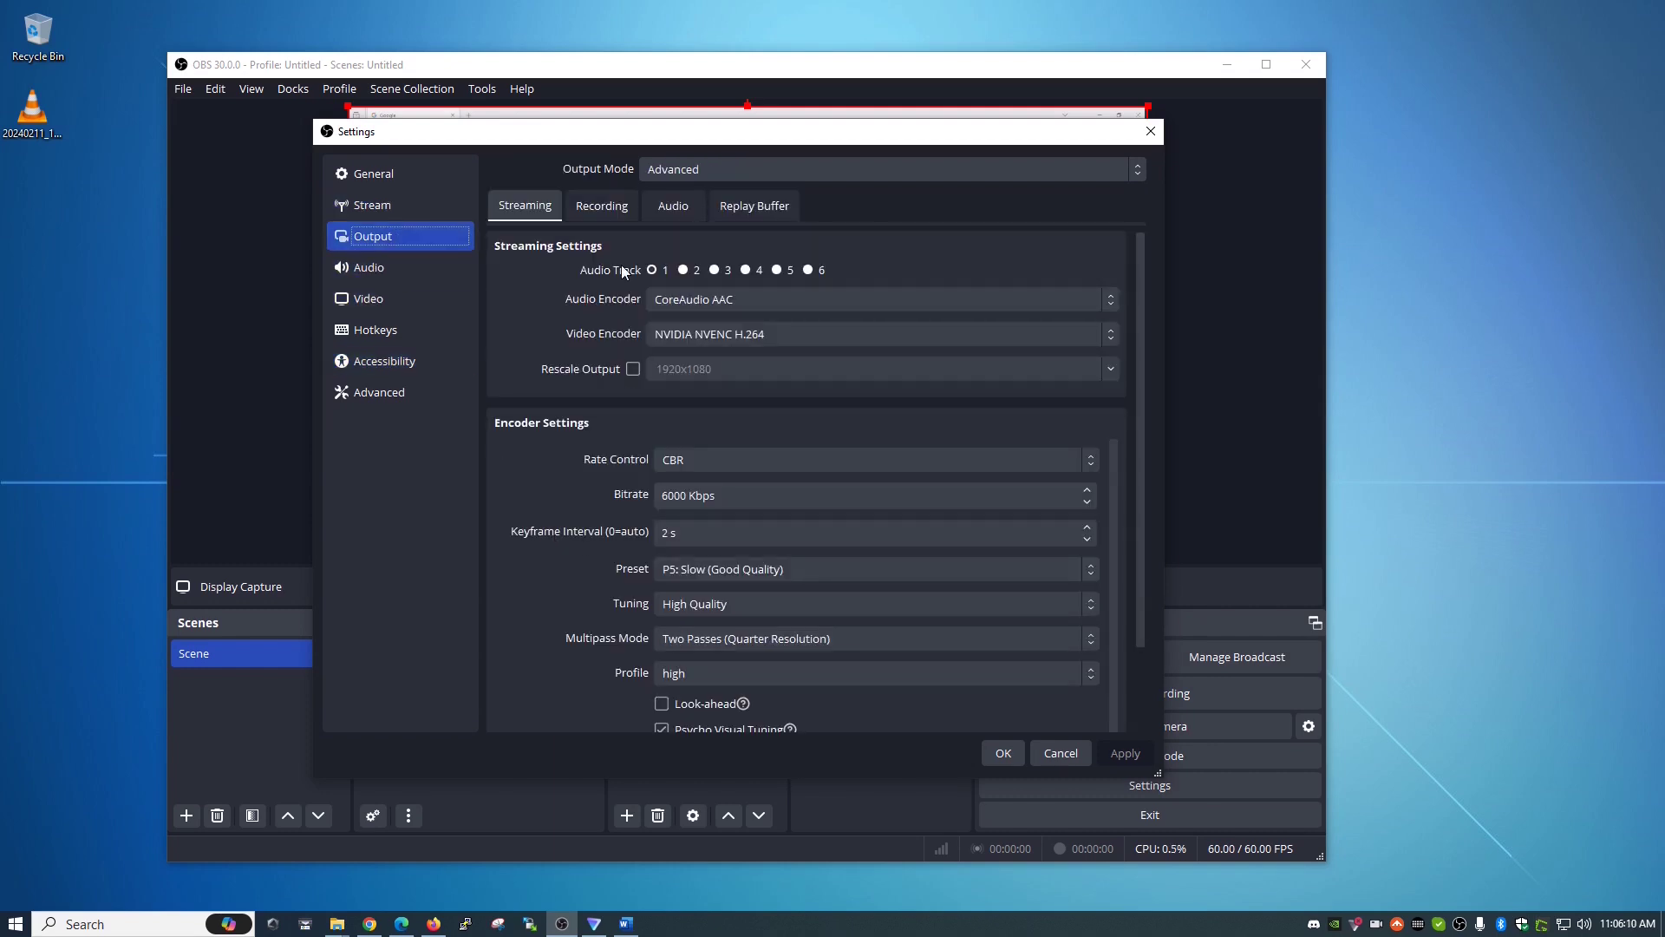
left_click(602, 208)
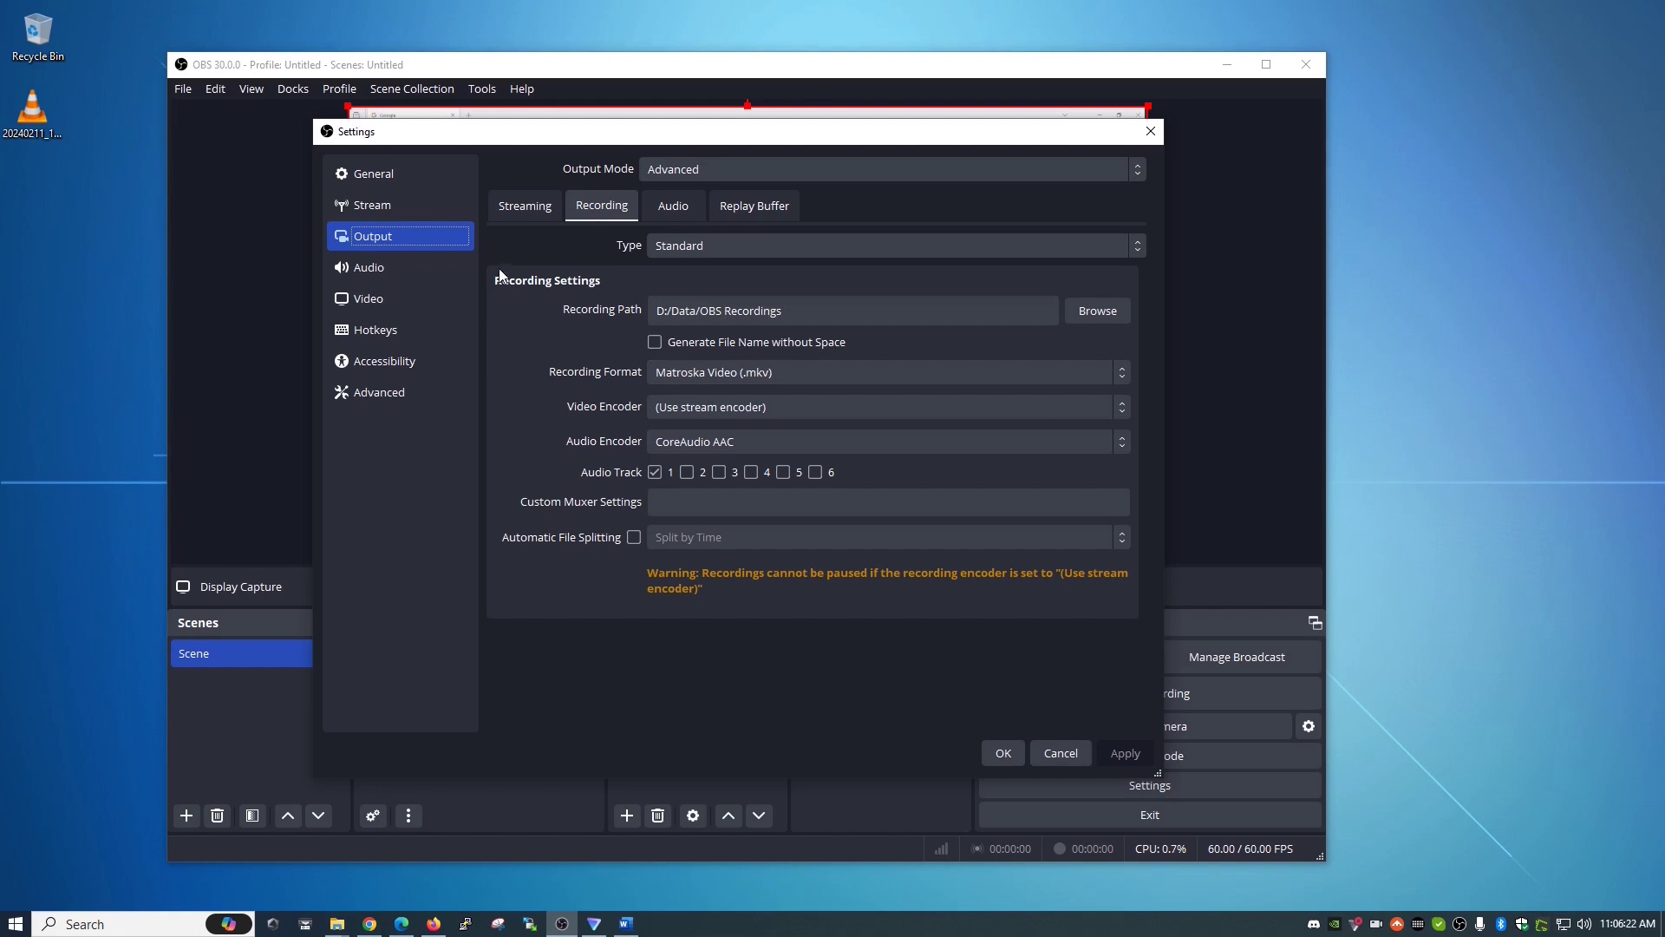
left_click(399, 273)
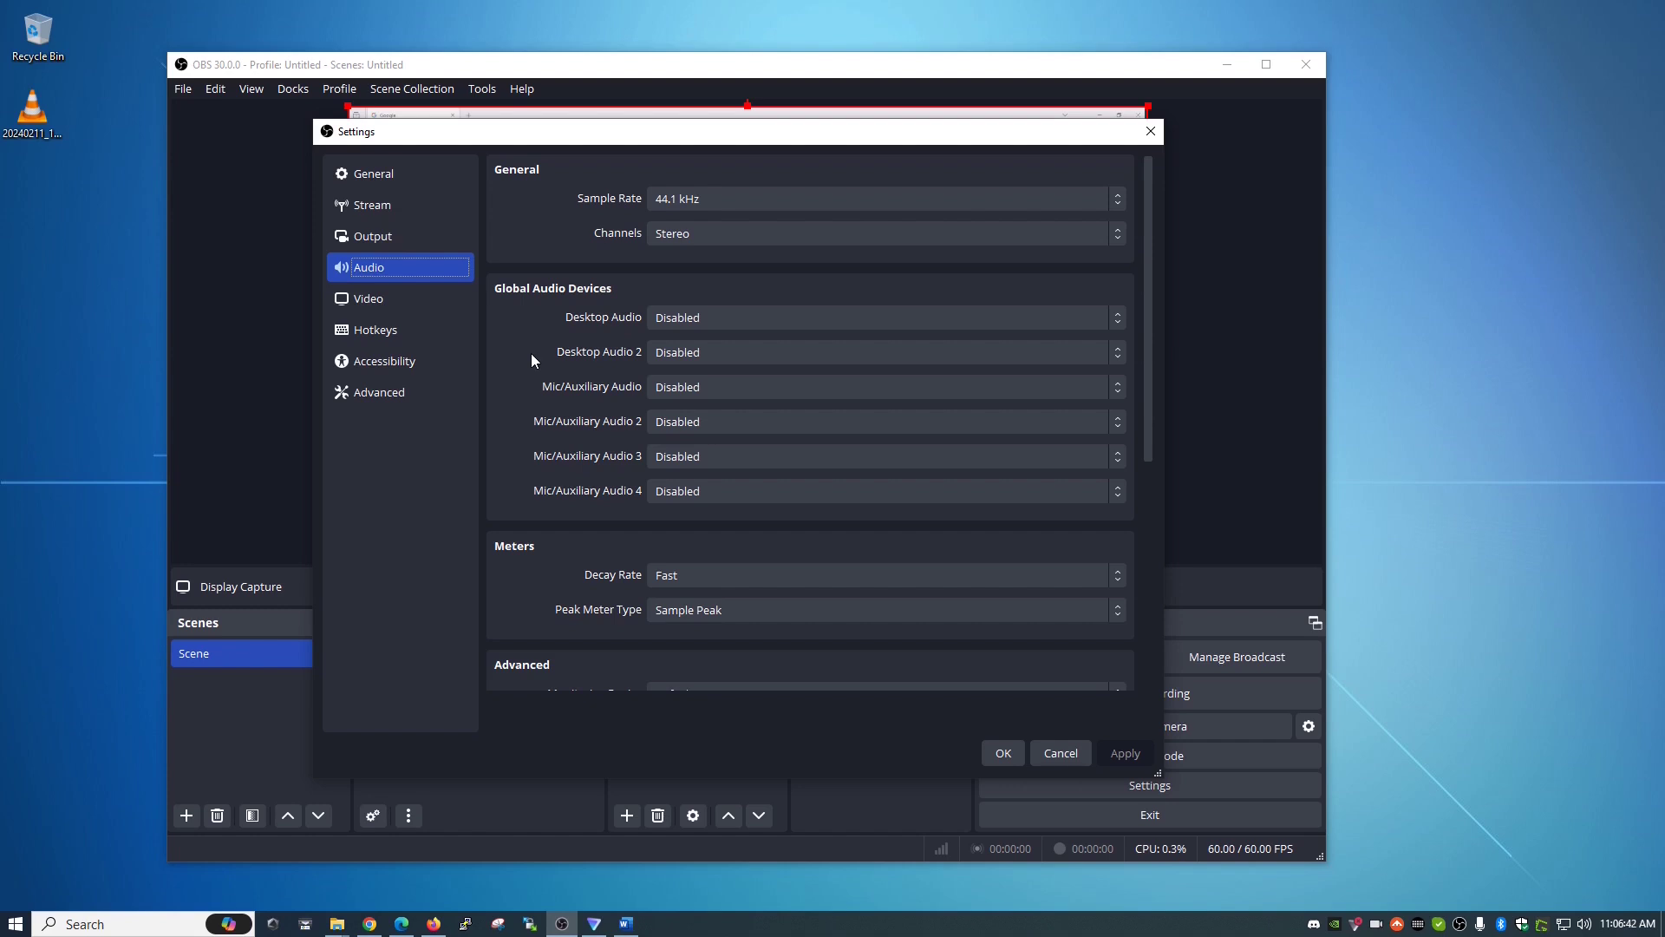
left_click(402, 302)
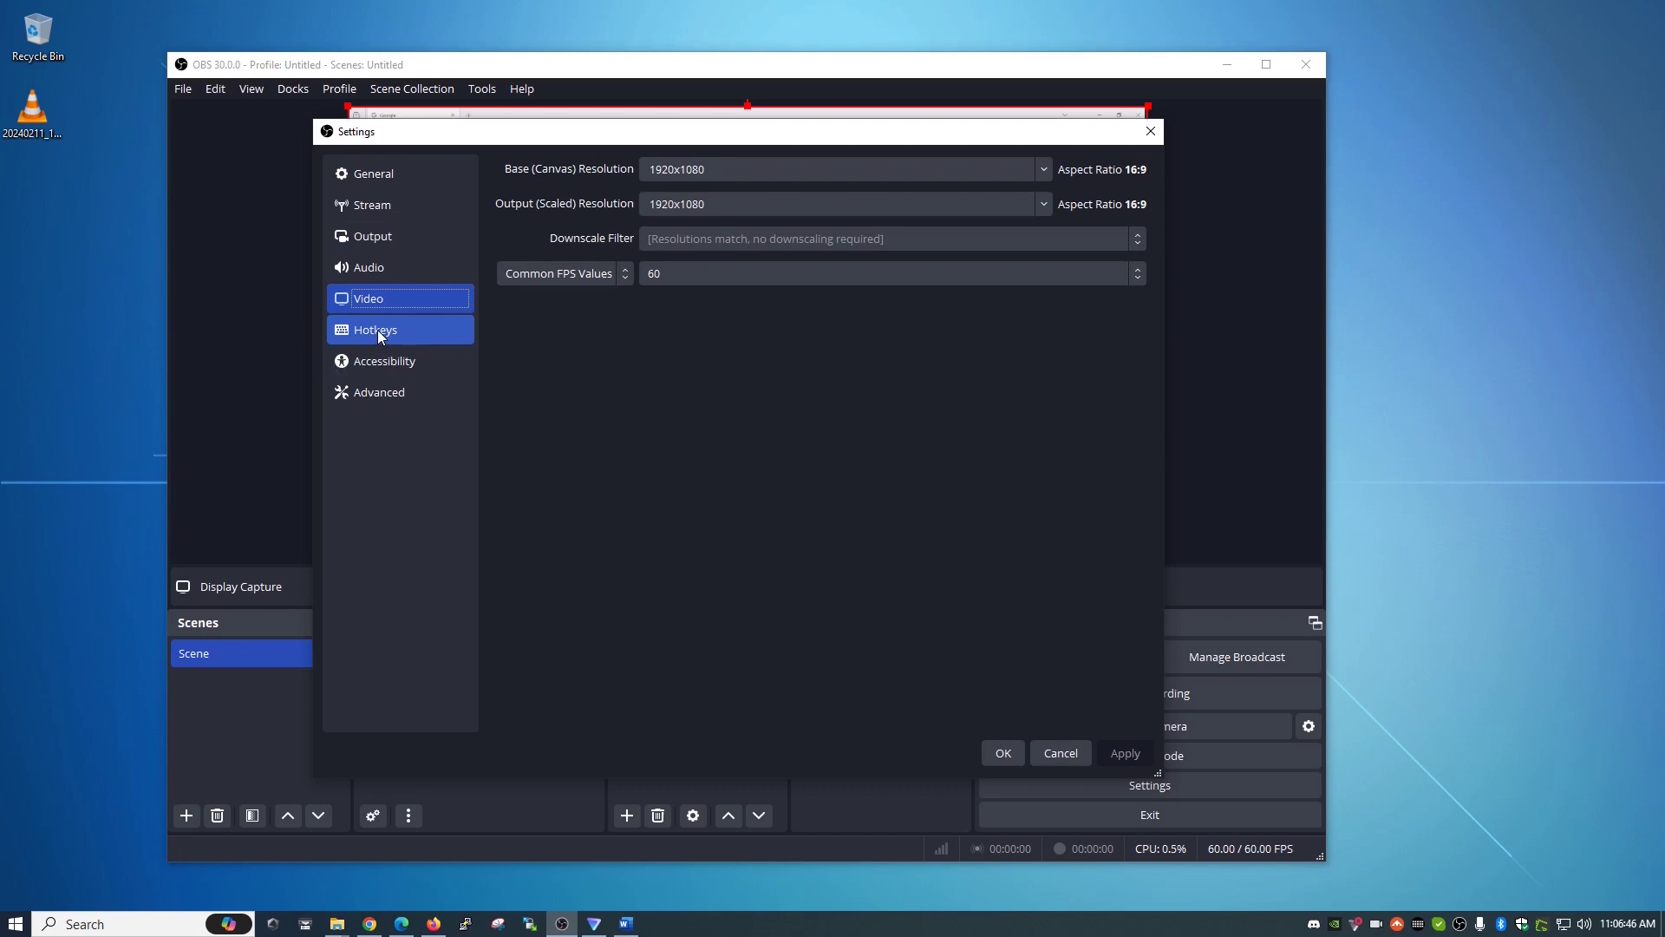
left_click(380, 335)
left_click(376, 176)
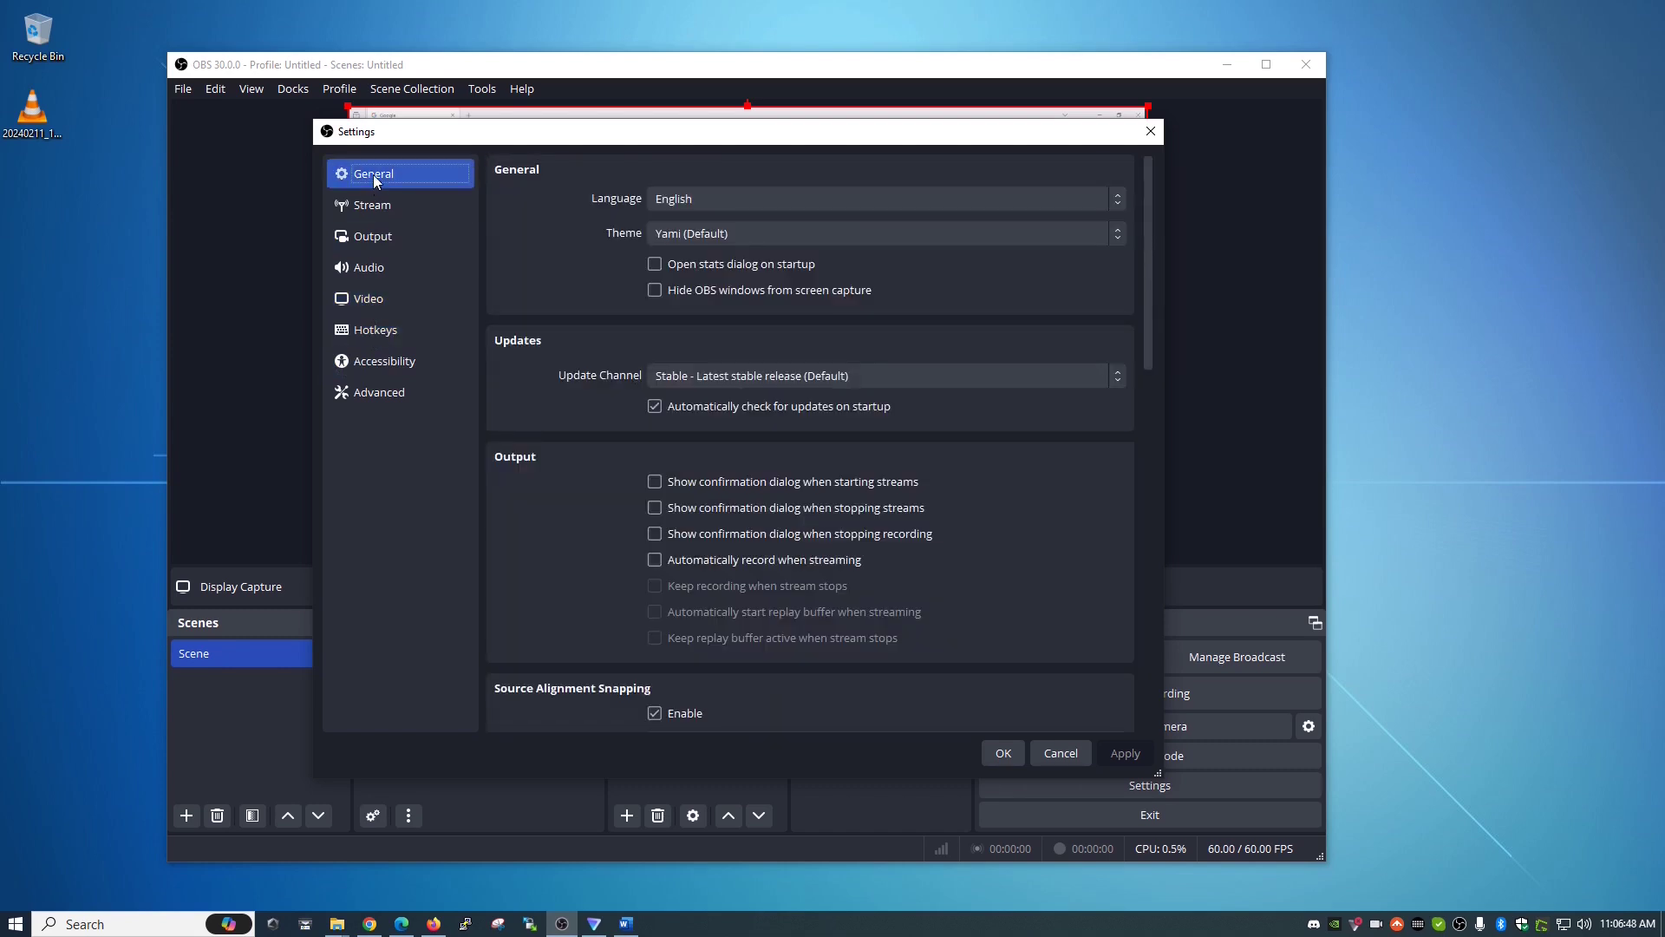
left_click(1060, 753)
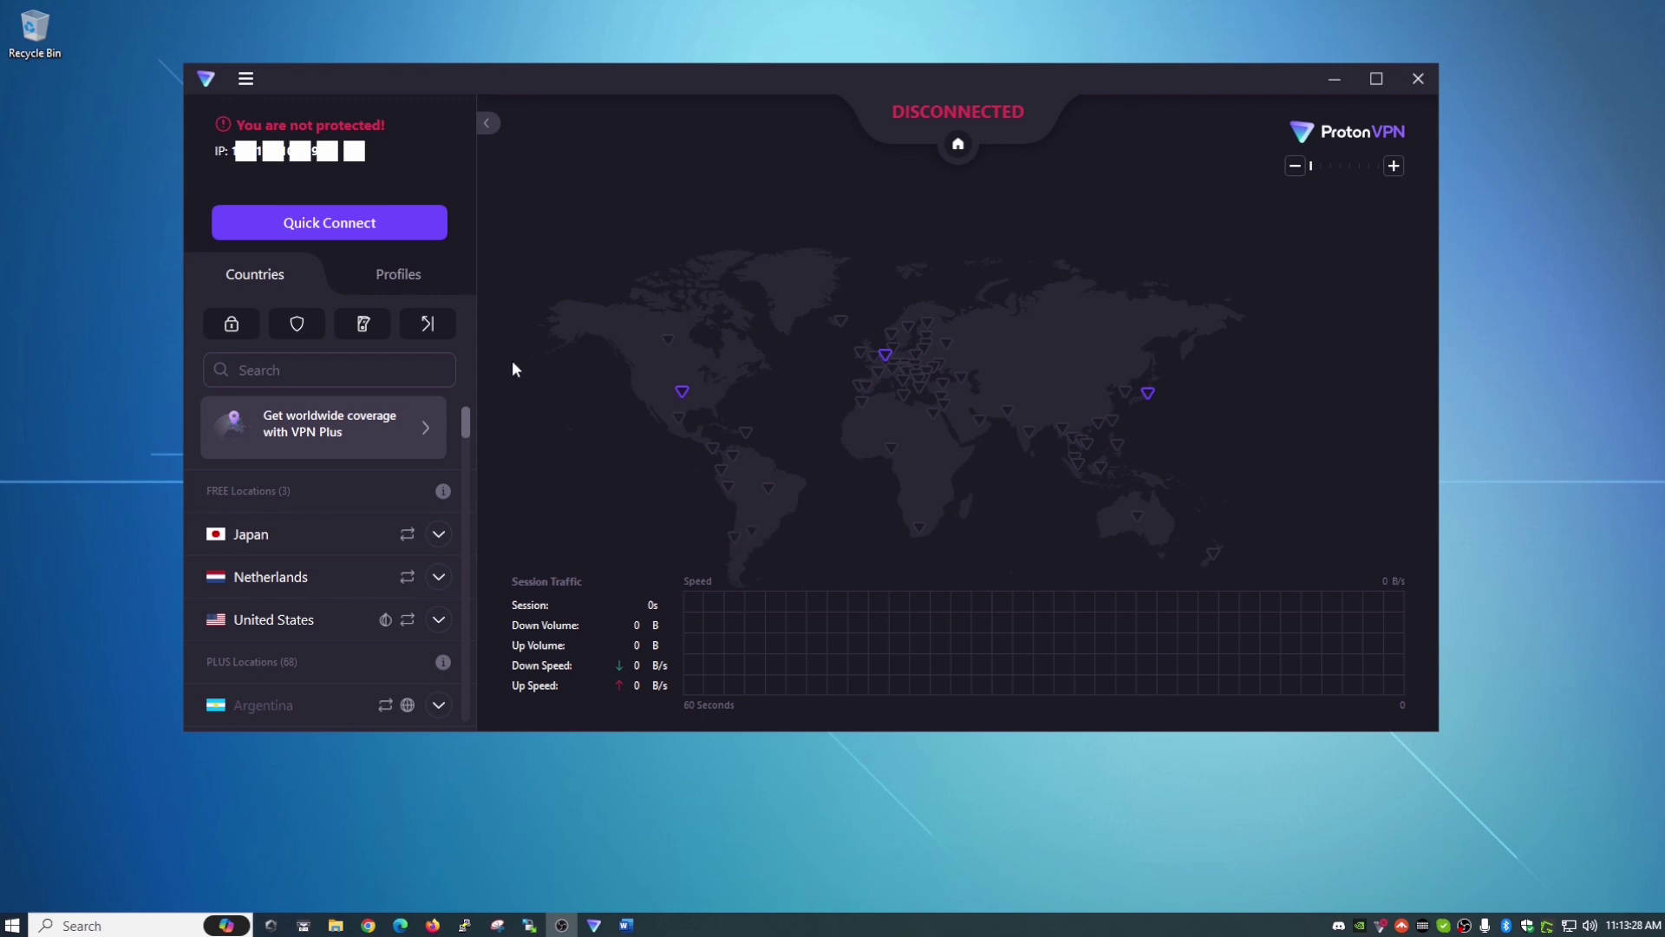
View disconnected Proton VPN's free locations (Japan, Netherlands, United States) and the server map.
mouse_move(336, 124)
scroll(300, 482, "down", 3)
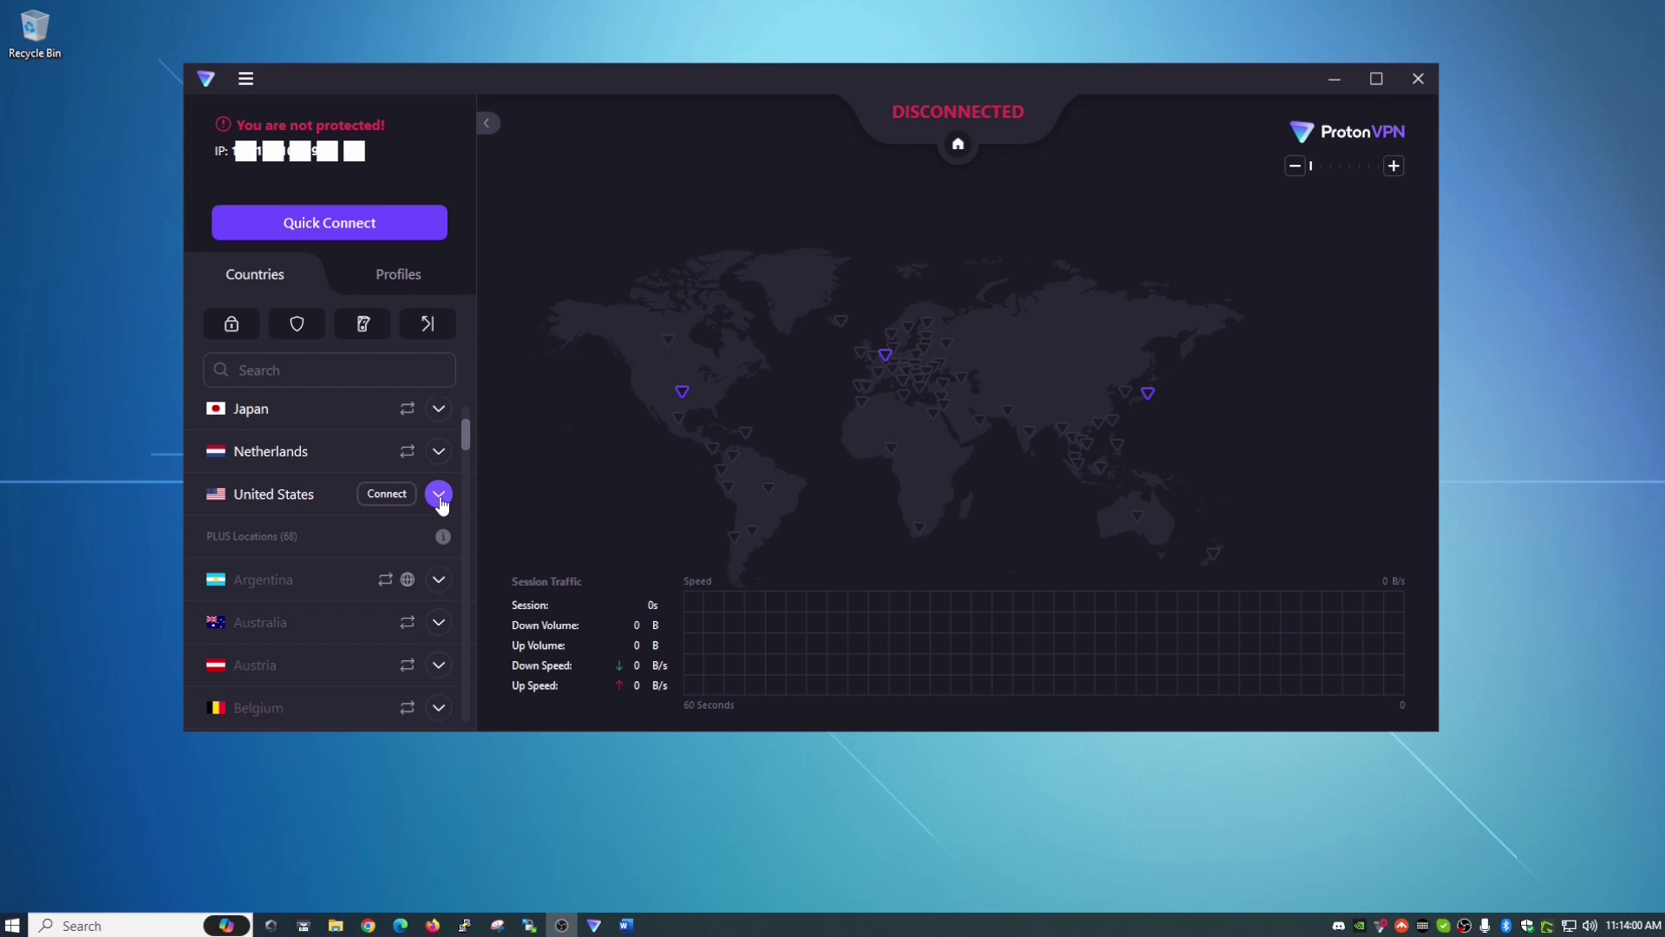
left_click(439, 496)
scroll(344, 622, "down", 3)
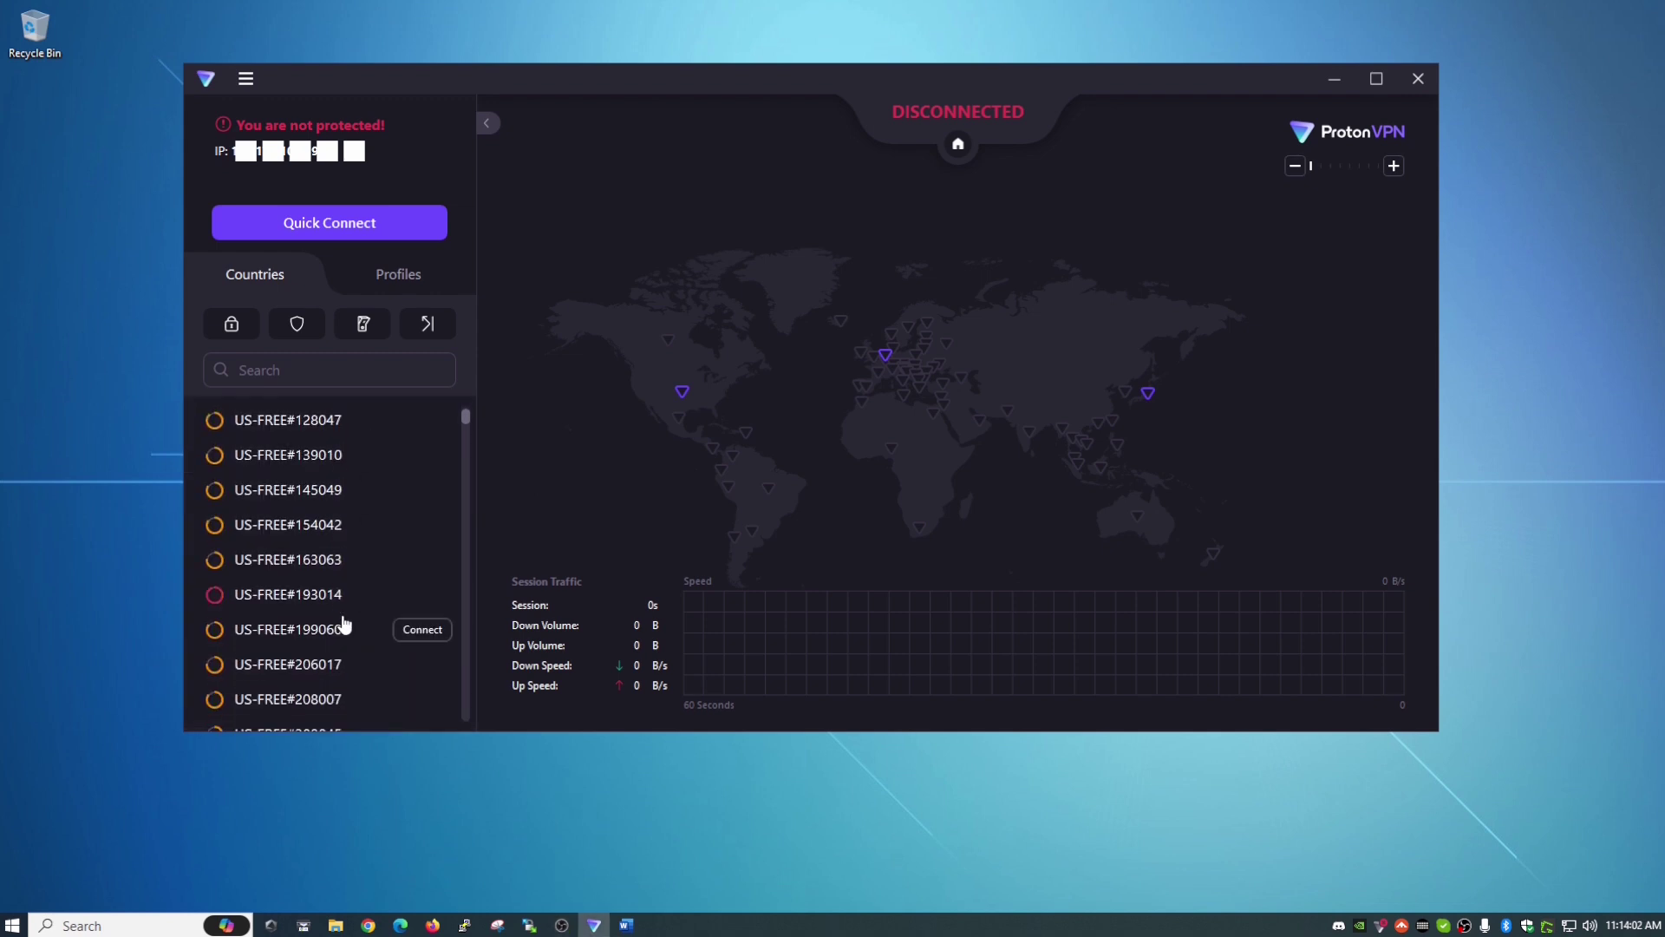
scroll(345, 622, "down", 8)
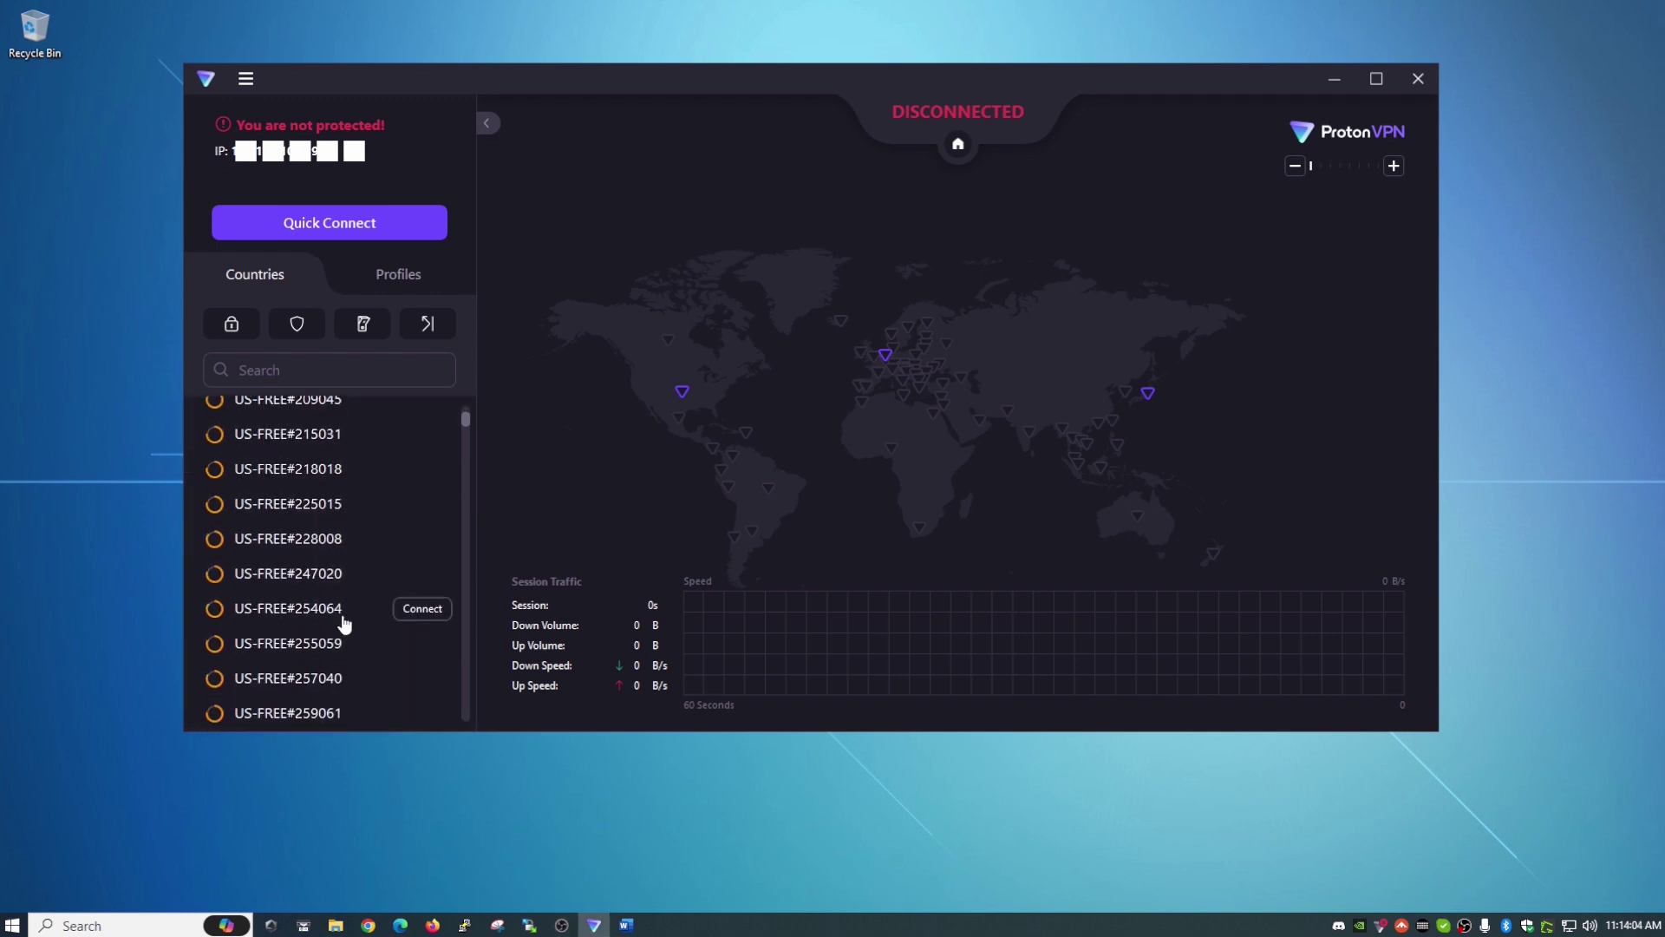
scroll(344, 623, "up", 6)
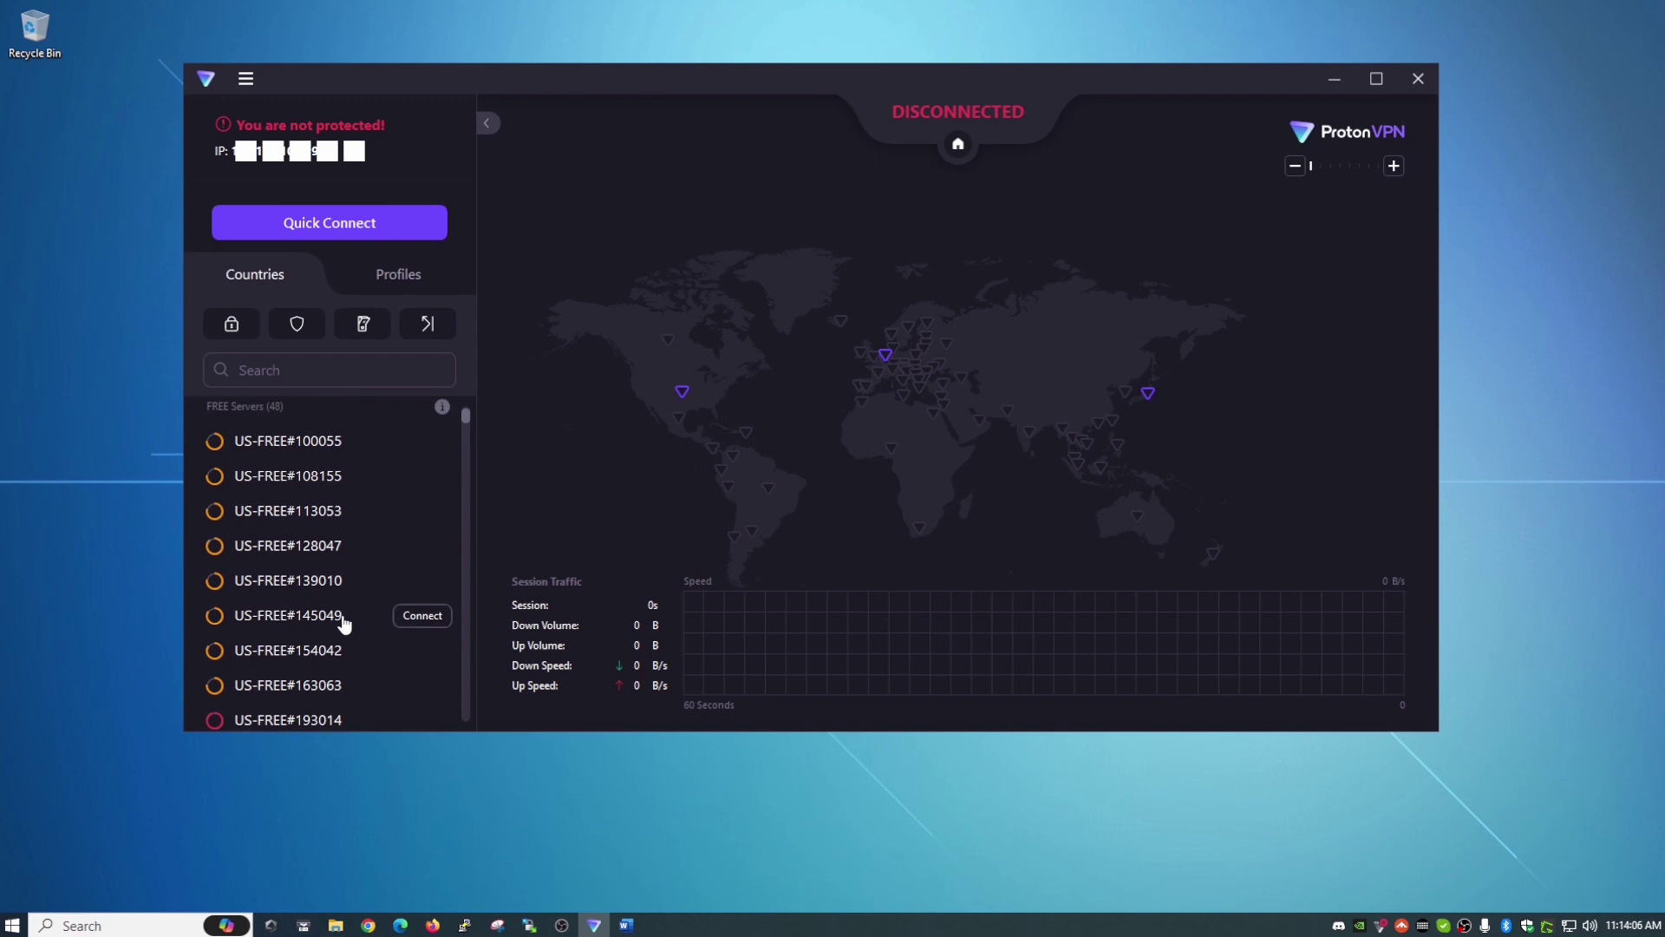
scroll(344, 622, "down", 2)
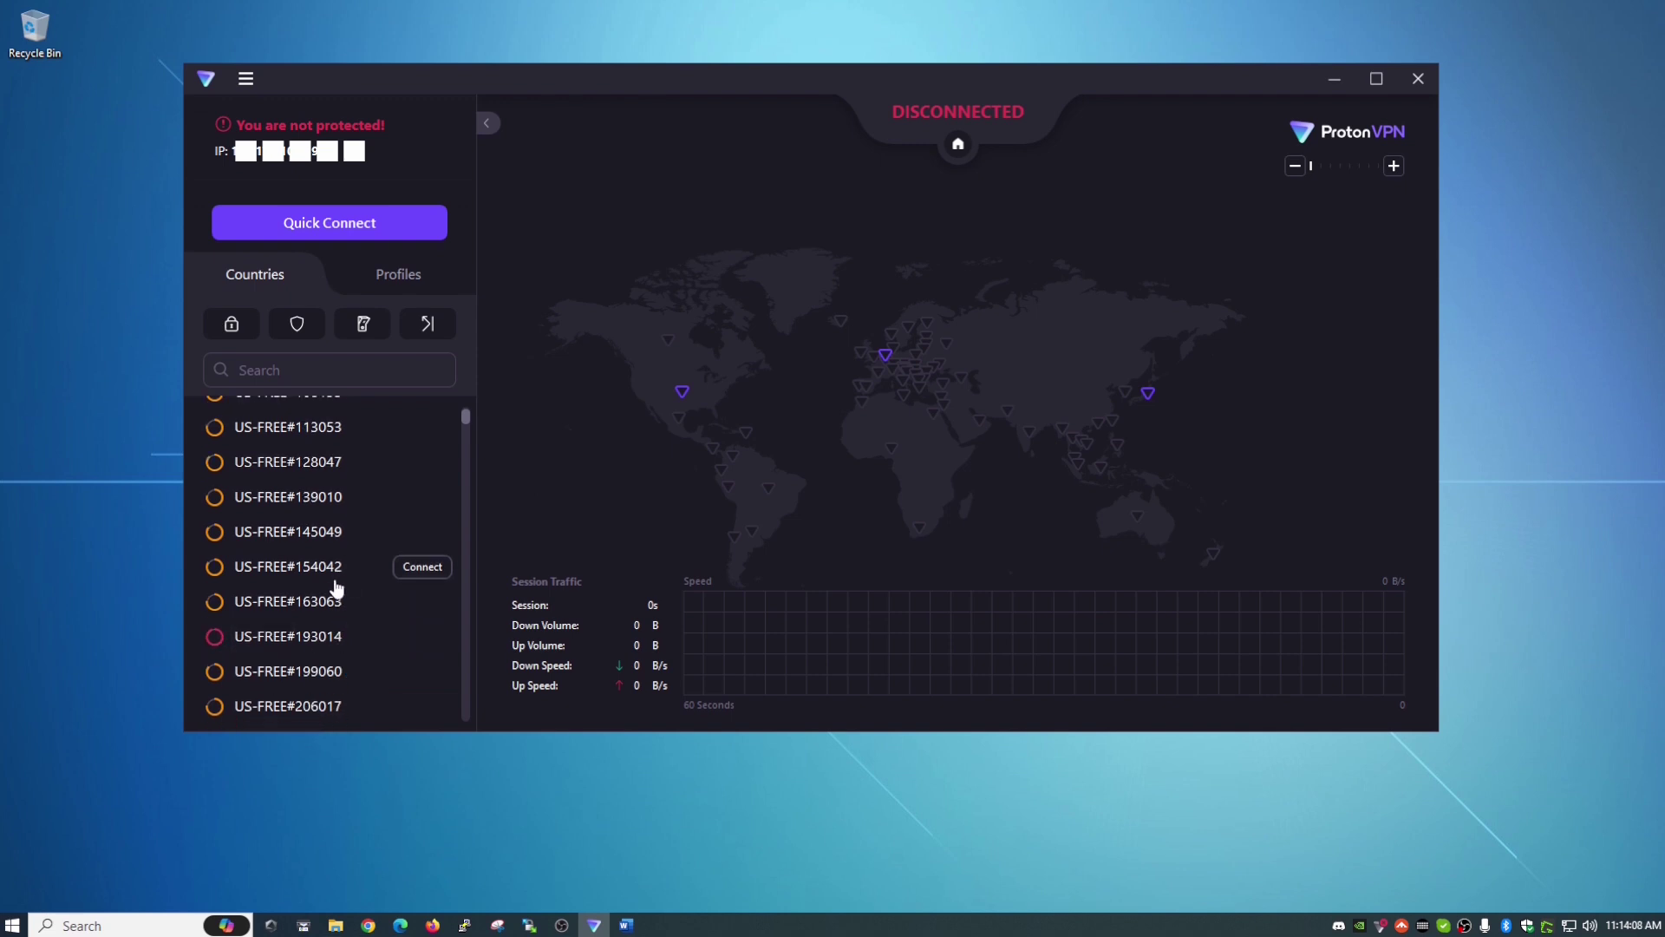
mouse_move(217, 637)
scroll(260, 607, "up", 6)
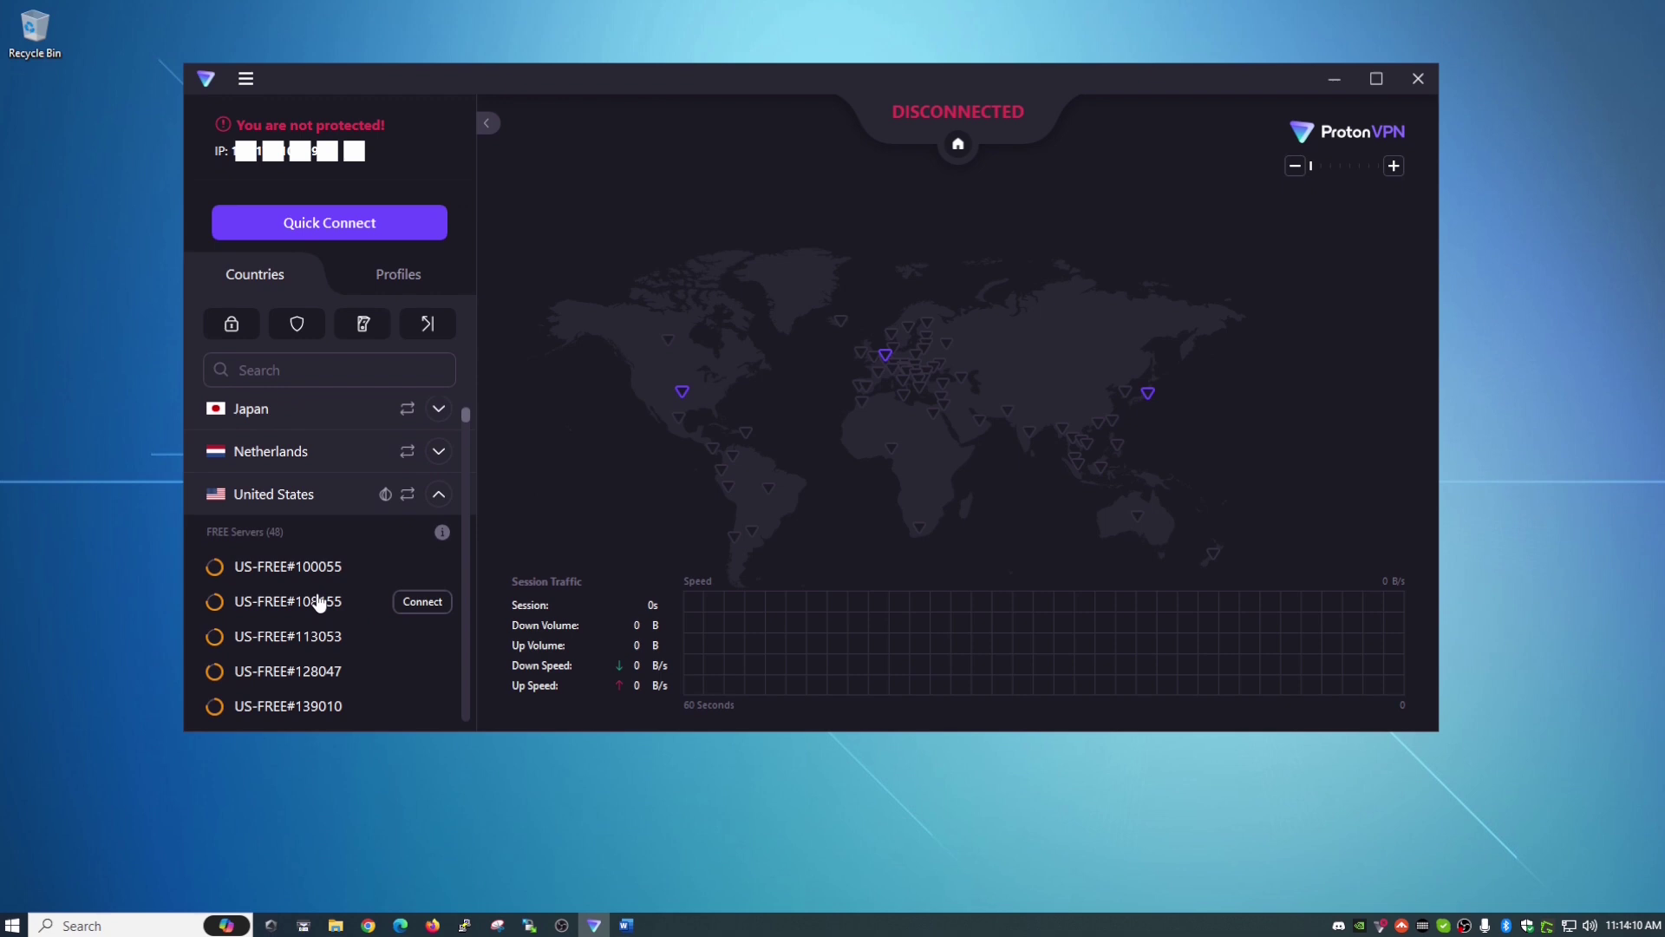
scroll(265, 589, "down", 1)
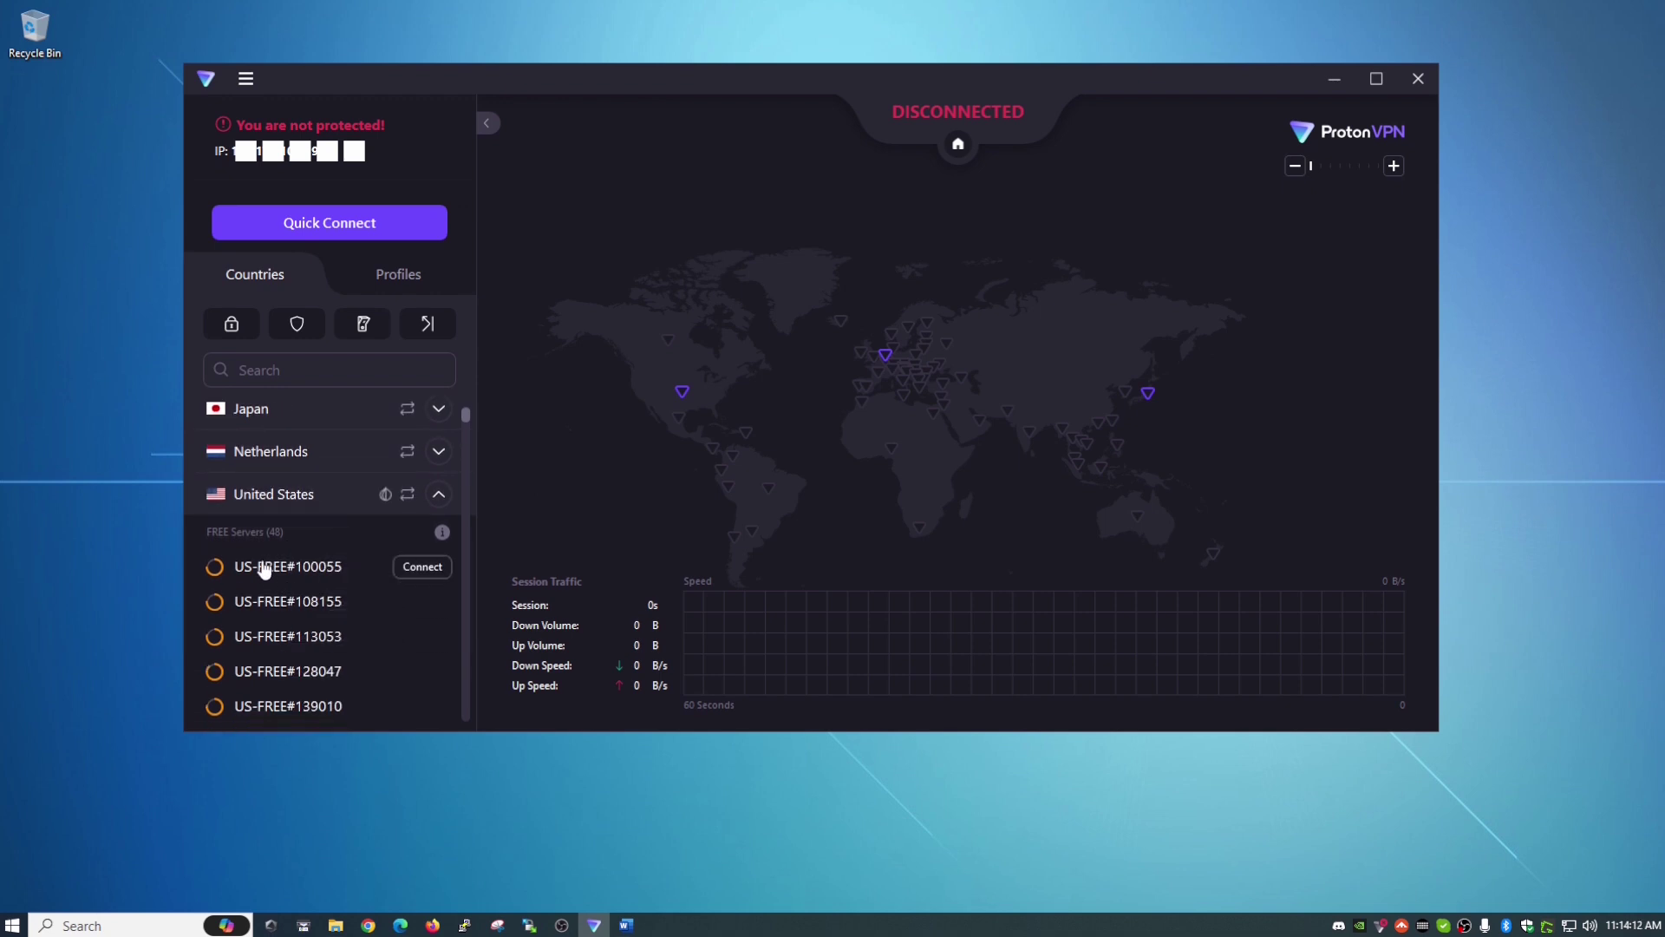
Connect to free server US-FREE#100055 and let the WireGuard session run.
mouse_move(218, 568)
left_click(418, 566)
mouse_move(404, 506)
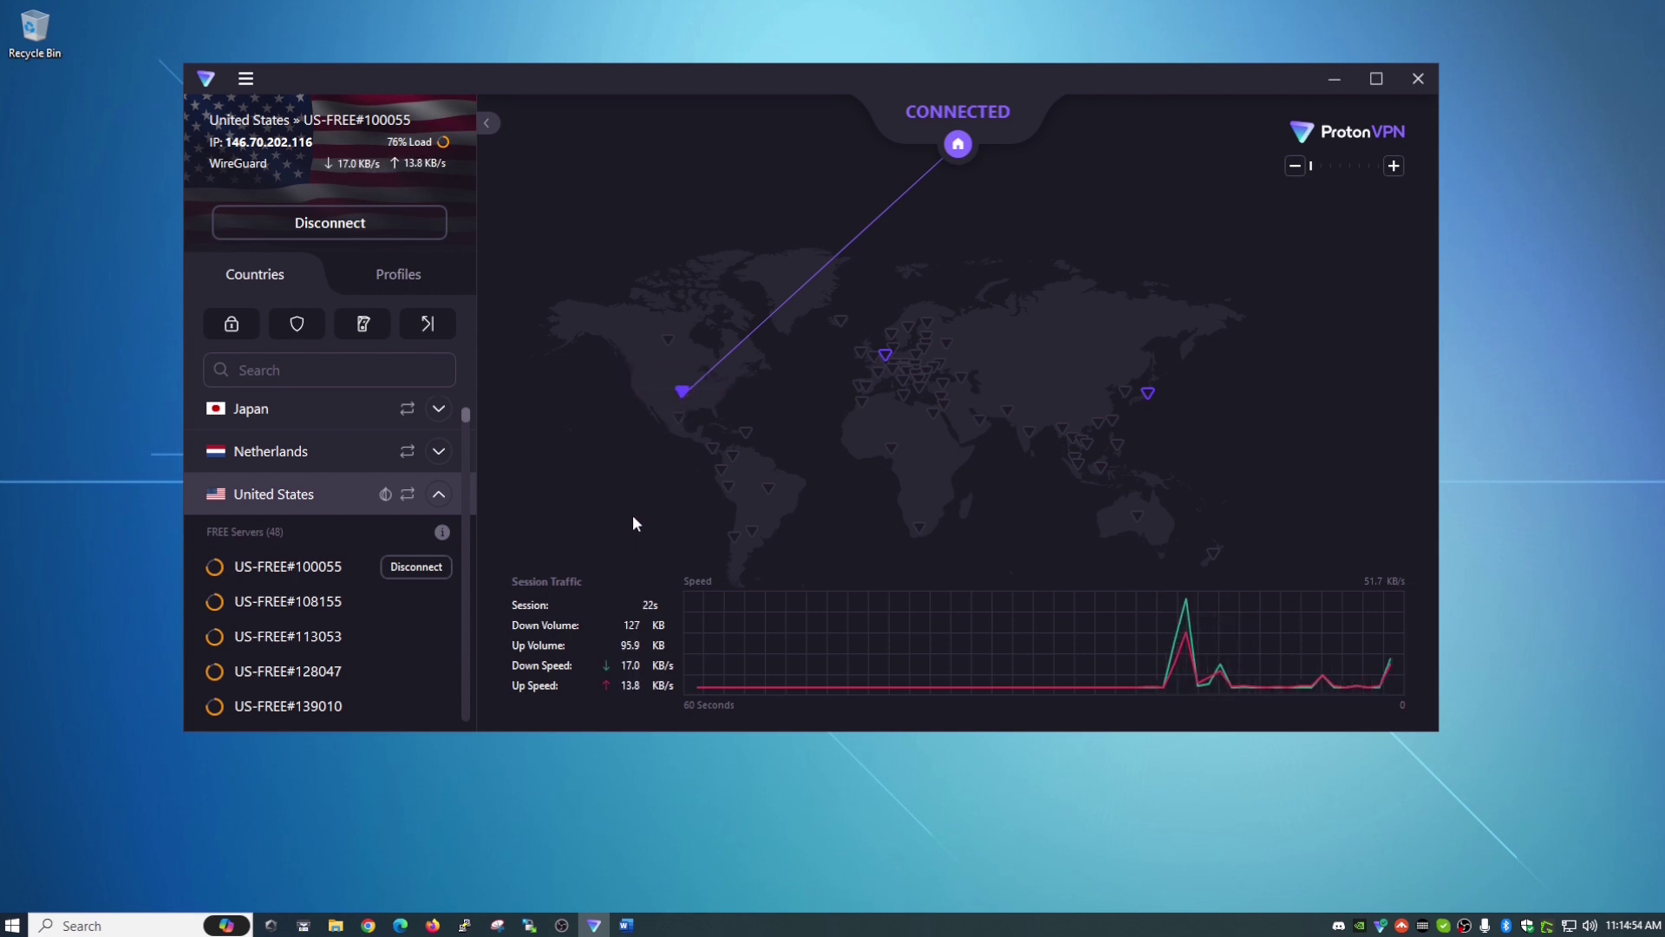
scroll(675, 392, "up", 1)
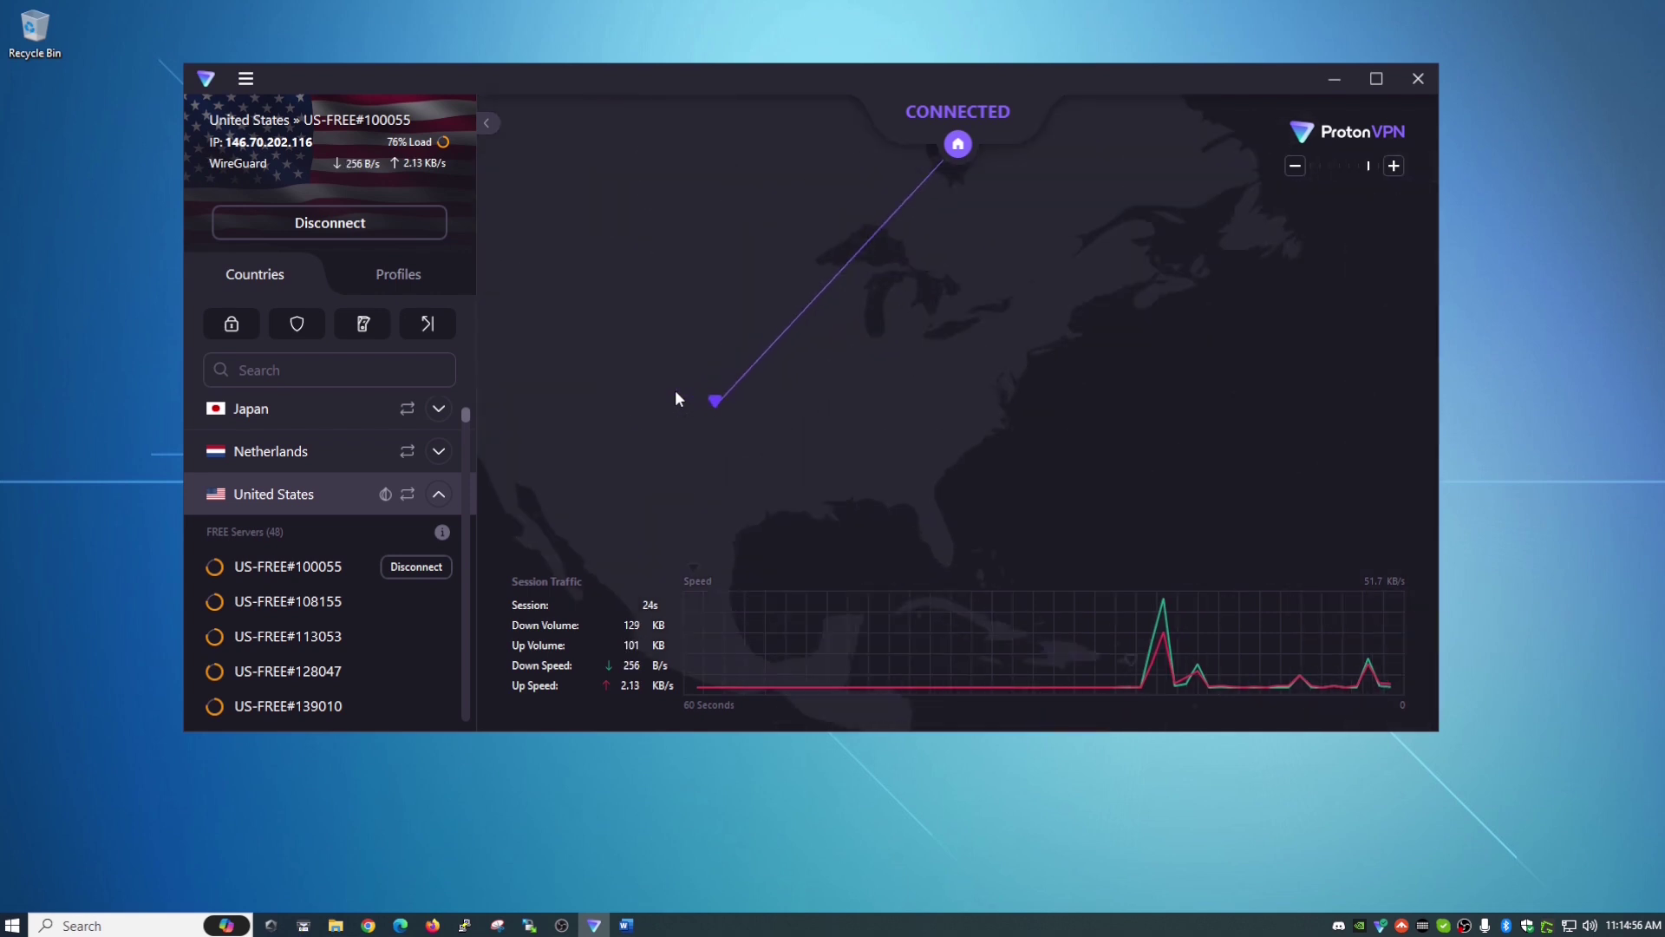
scroll(677, 395, "down", 1)
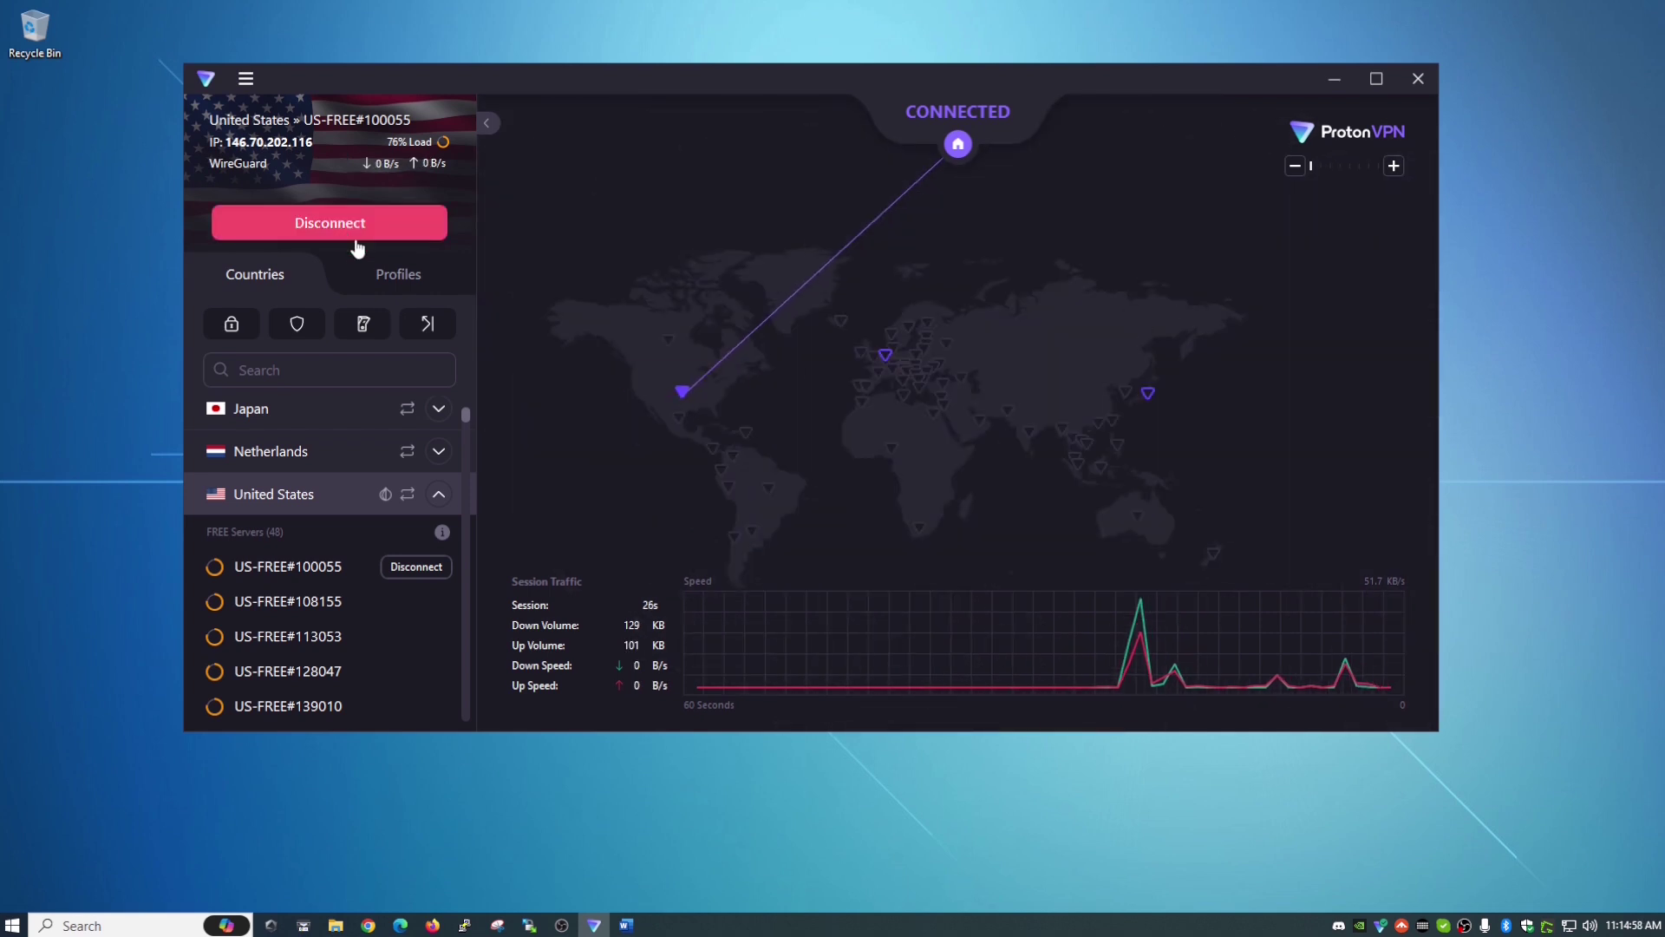
Collapse the United States server list while keeping the VPN connected.
left_click(439, 494)
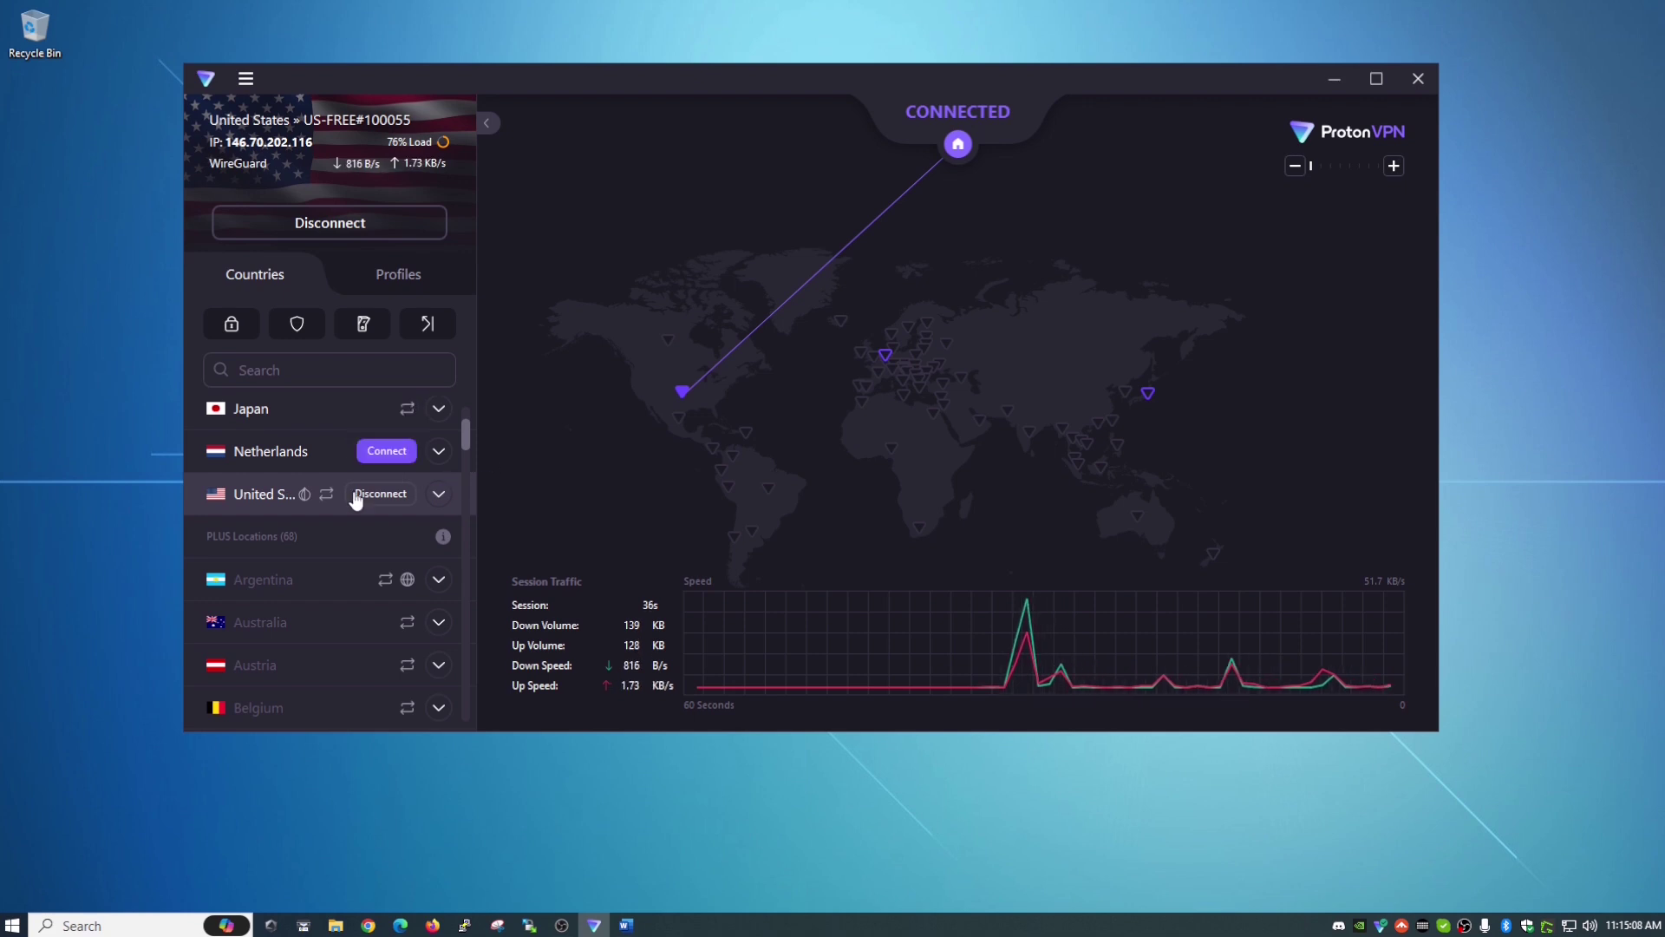
scroll(319, 642, "down", 3)
scroll(317, 649, "up", 3)
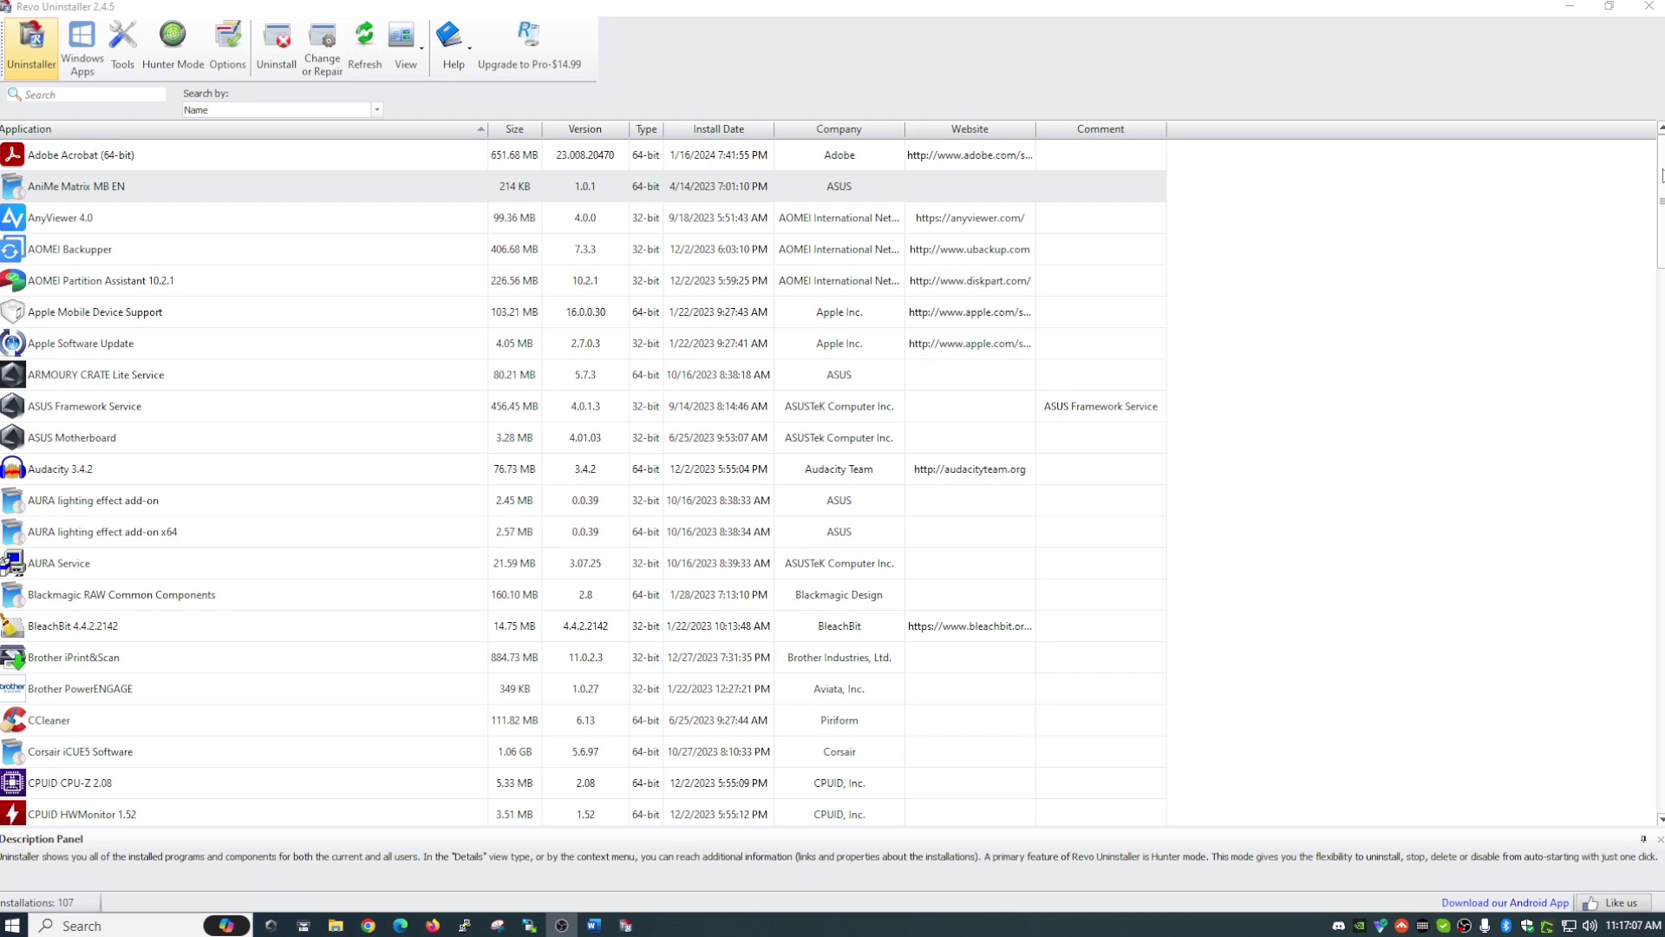
Scroll to Everything 1.4.1.1024 (x64), select it and open its context menu.
left_click_drag(1662, 176, 1661, 219)
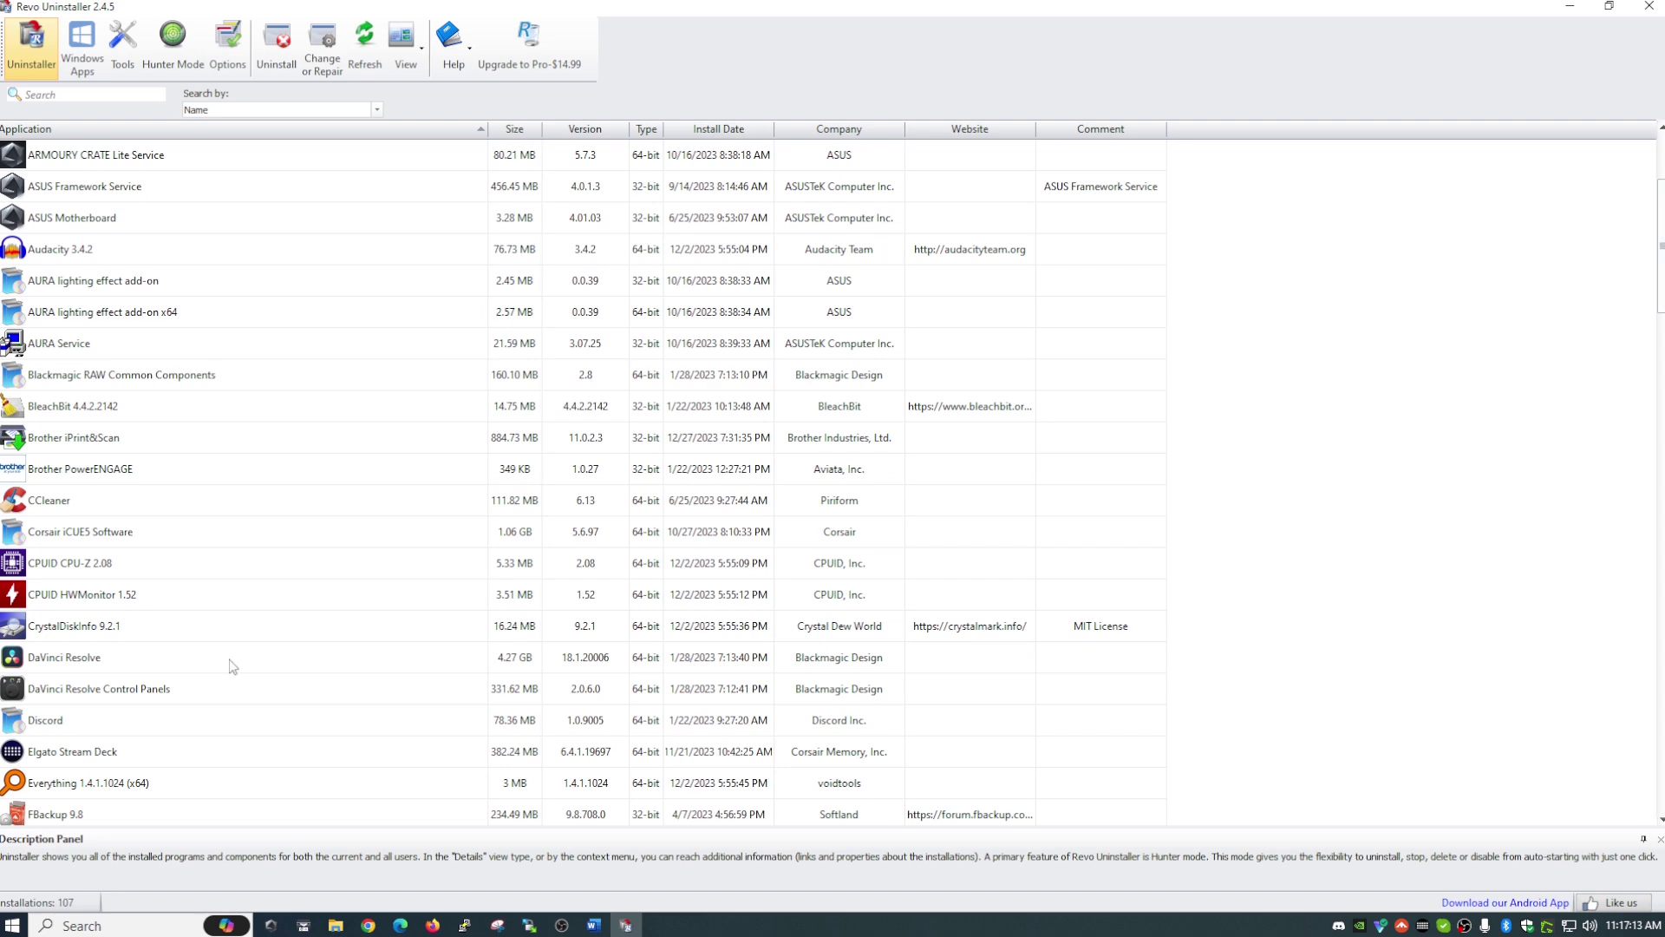
left_click(125, 784)
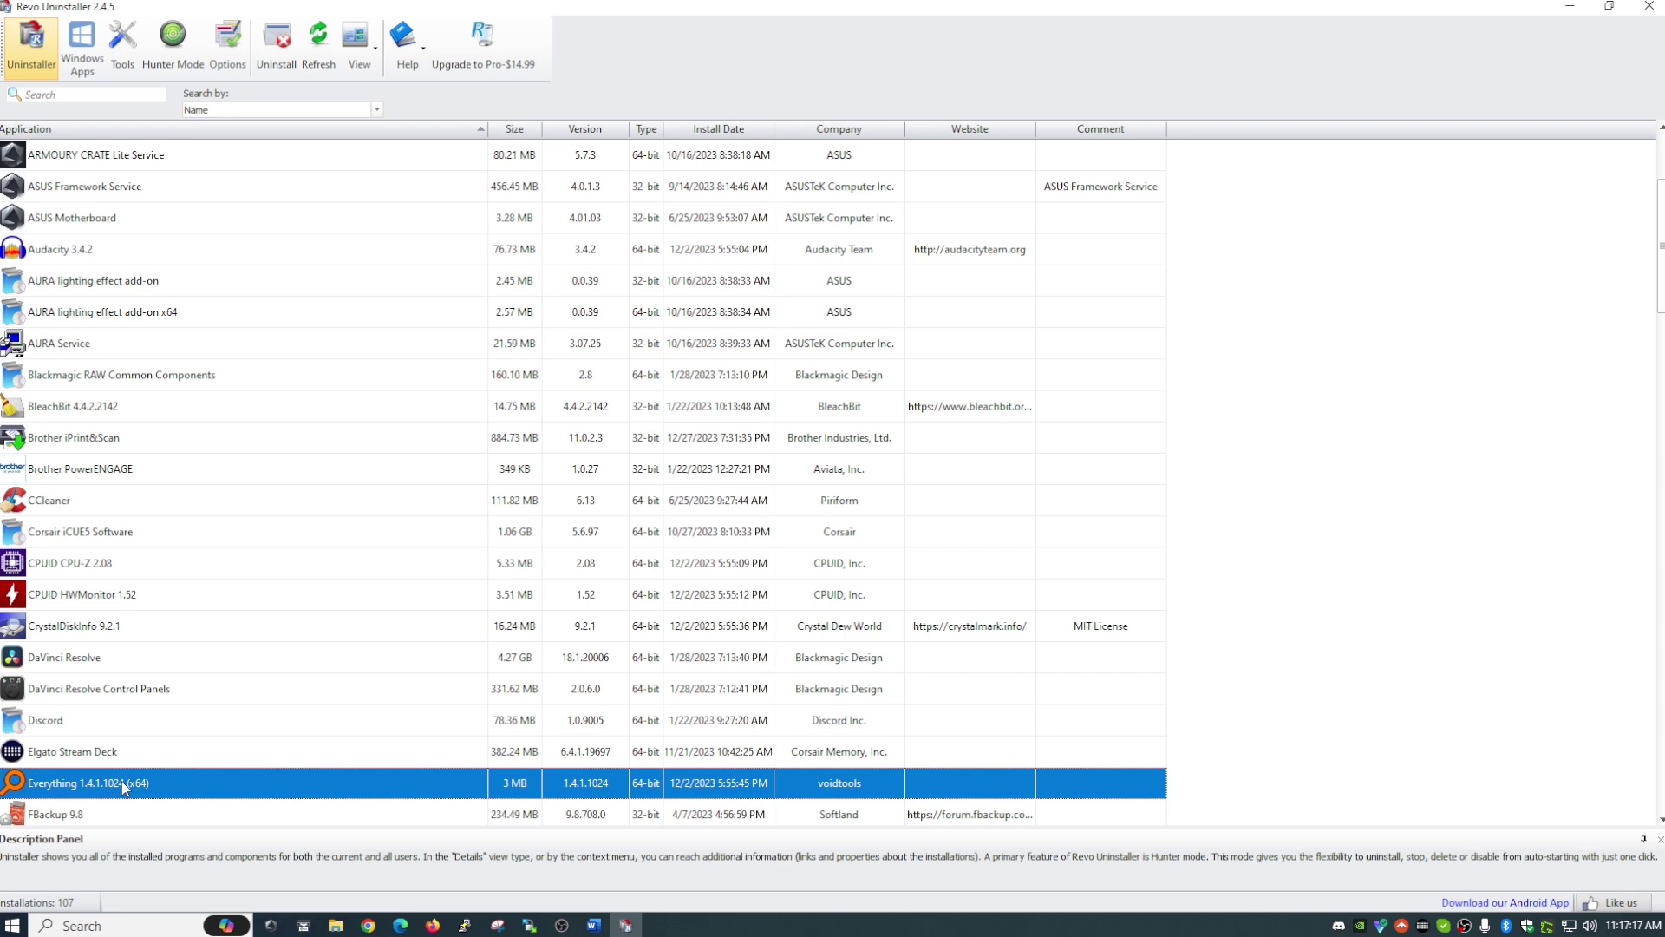
right_click(122, 783)
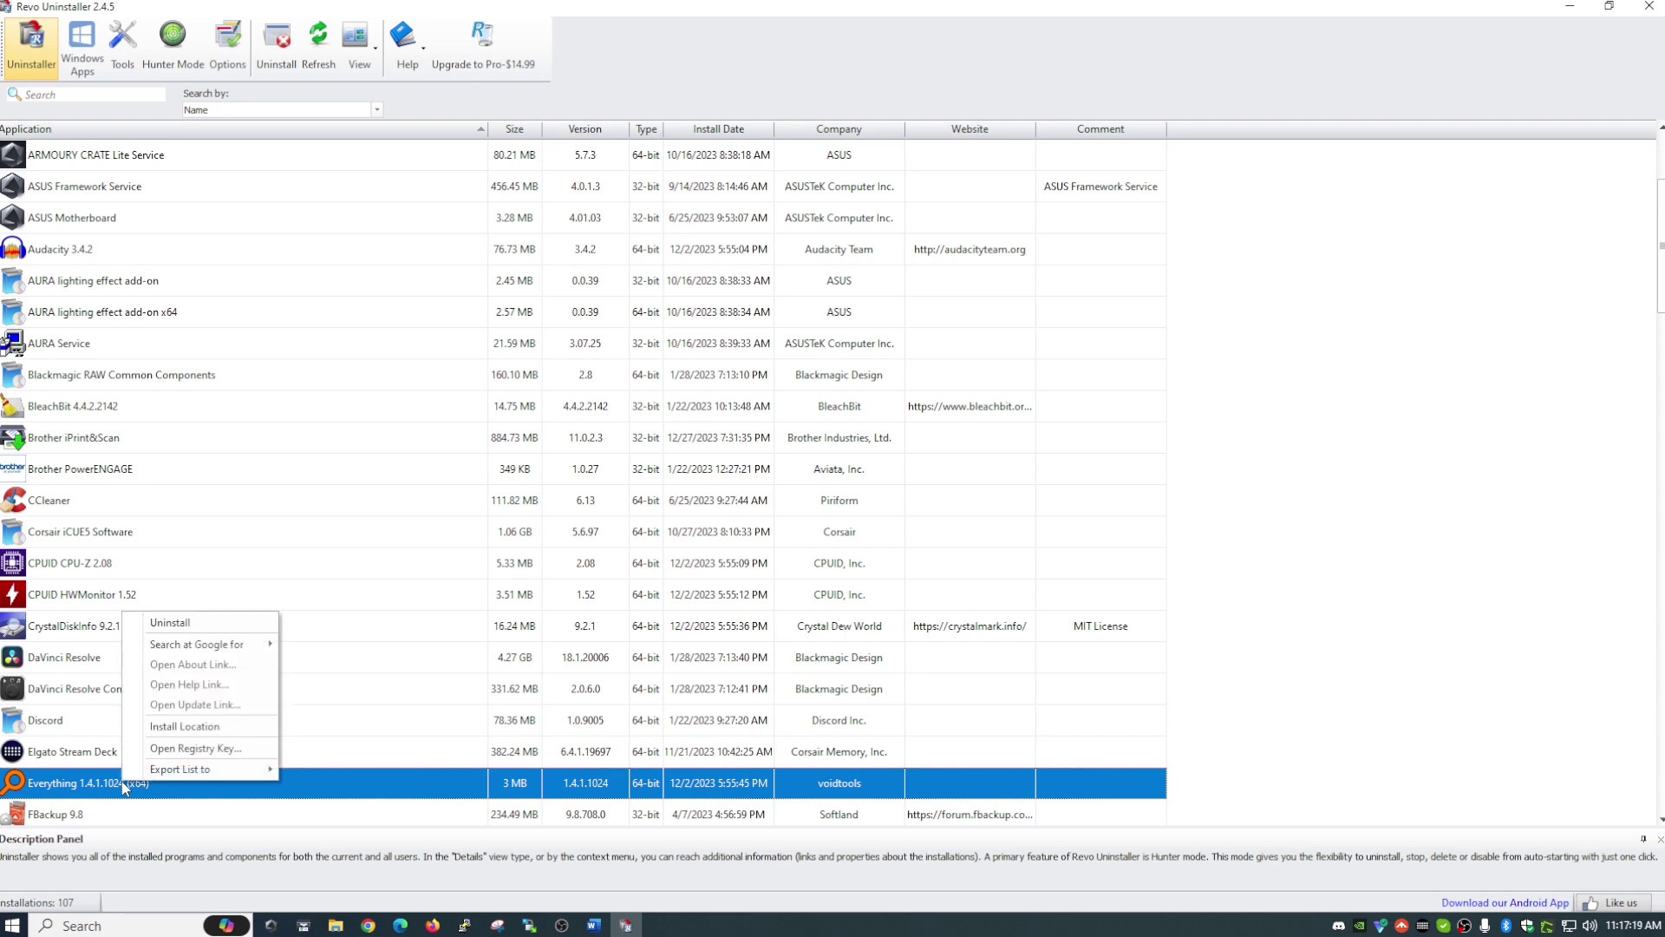
Uninstall Everything 1.4.1.1024 (x64) through its own uninstaller, skipping the system restore point.
left_click(184, 624)
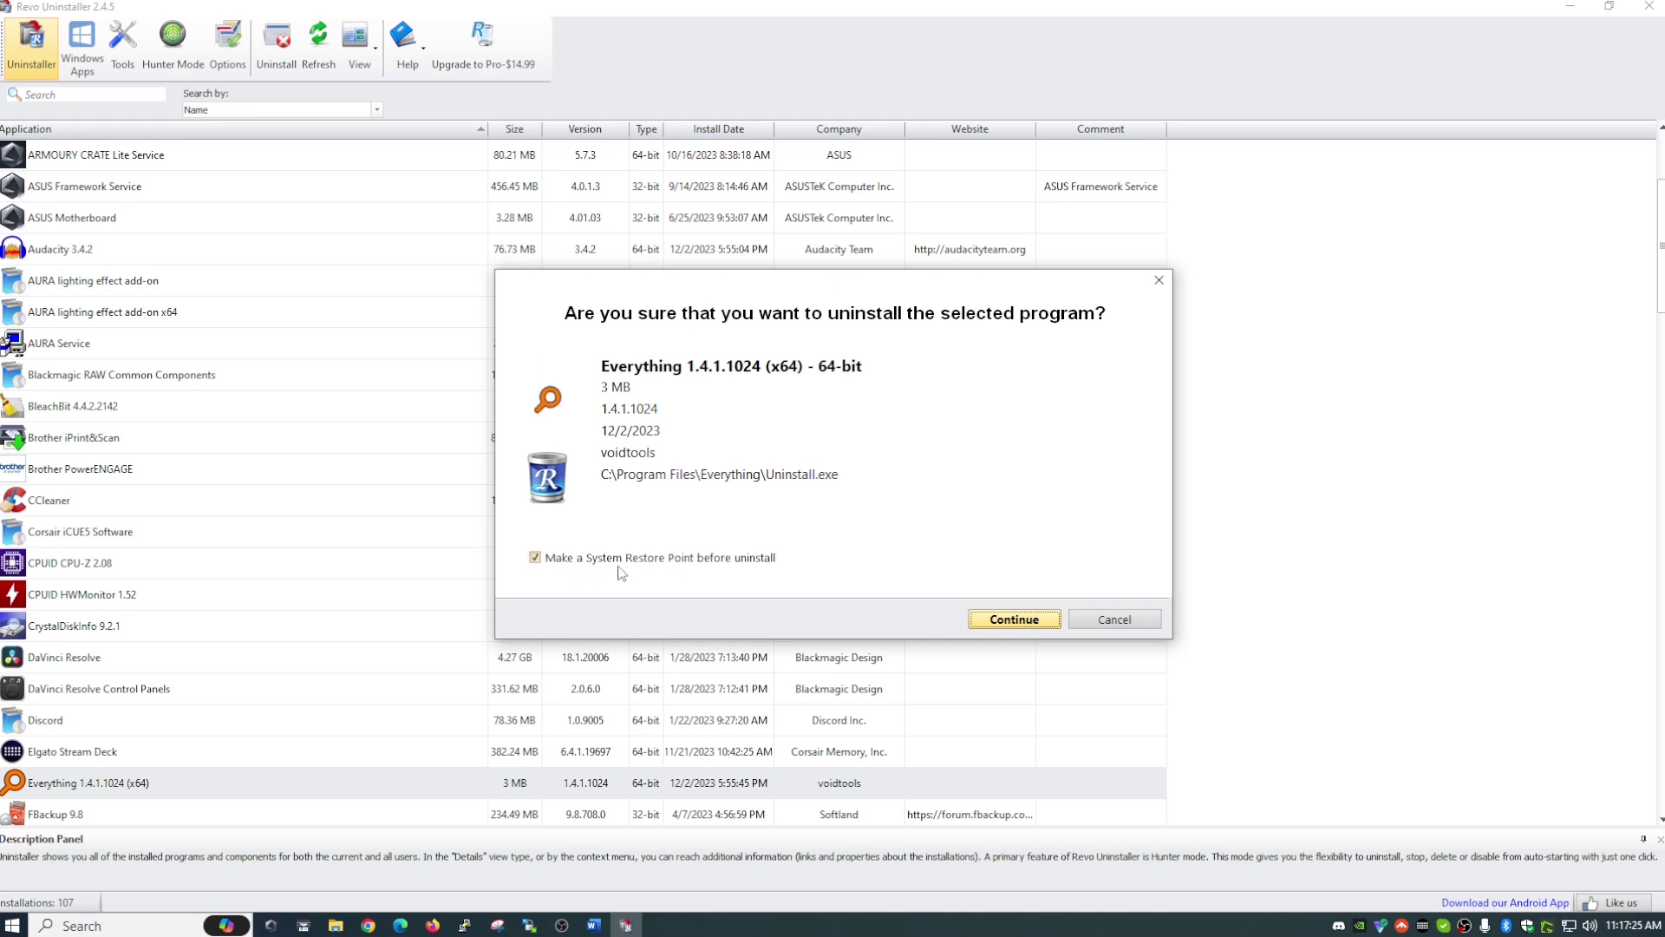
left_click(535, 559)
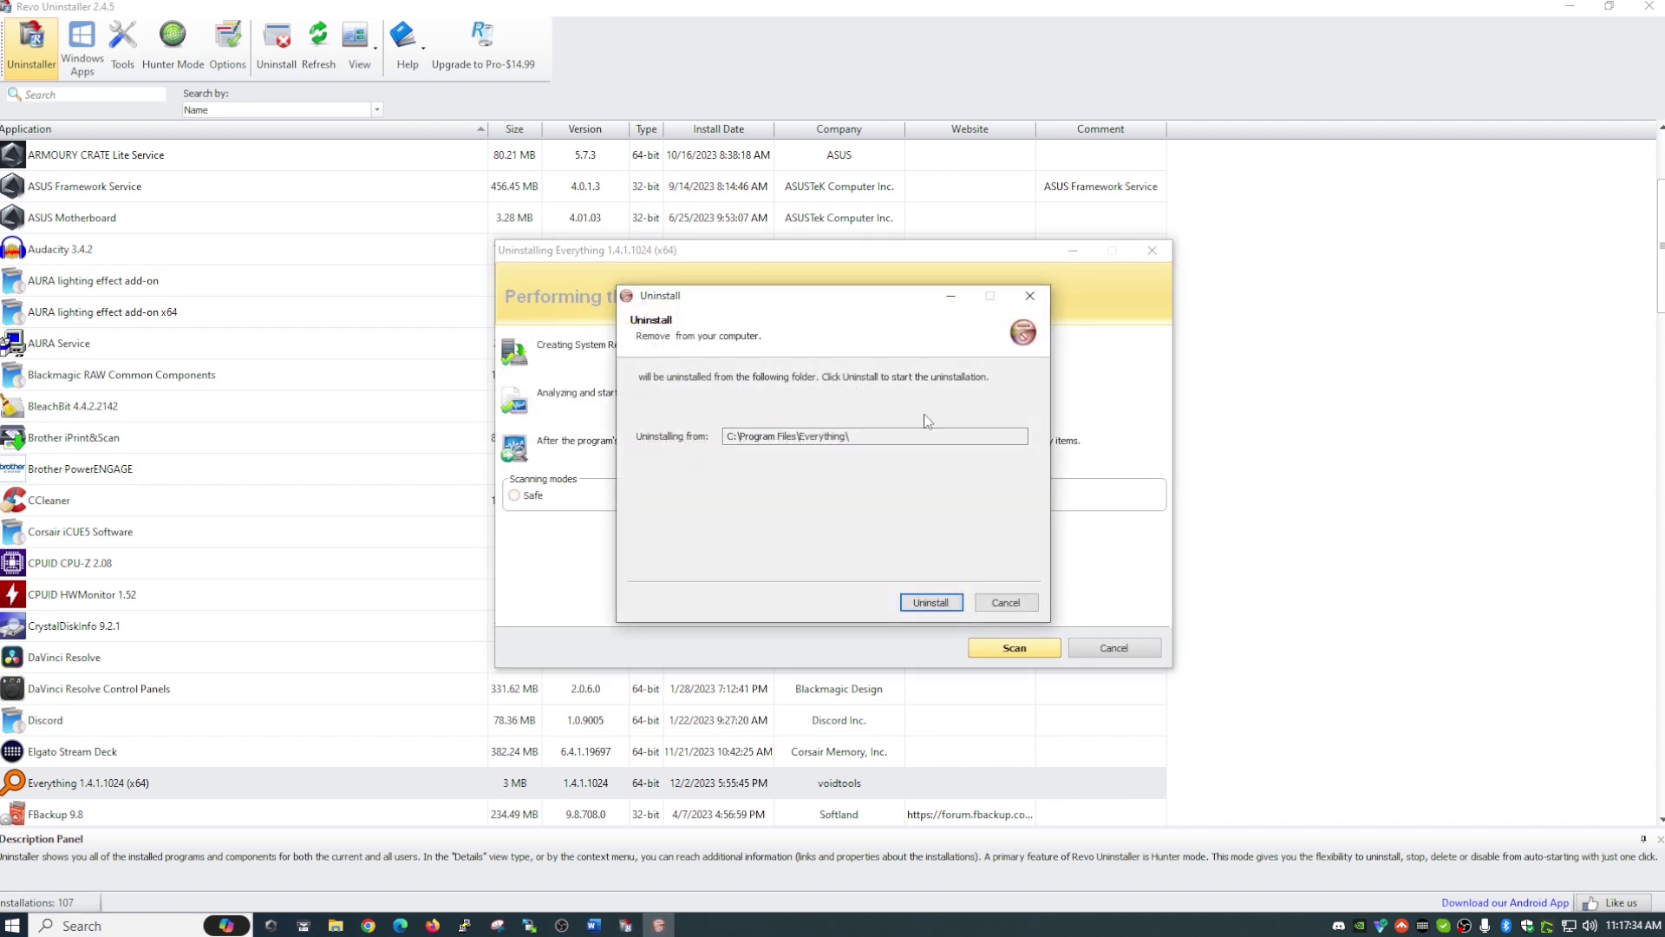
left_click(932, 604)
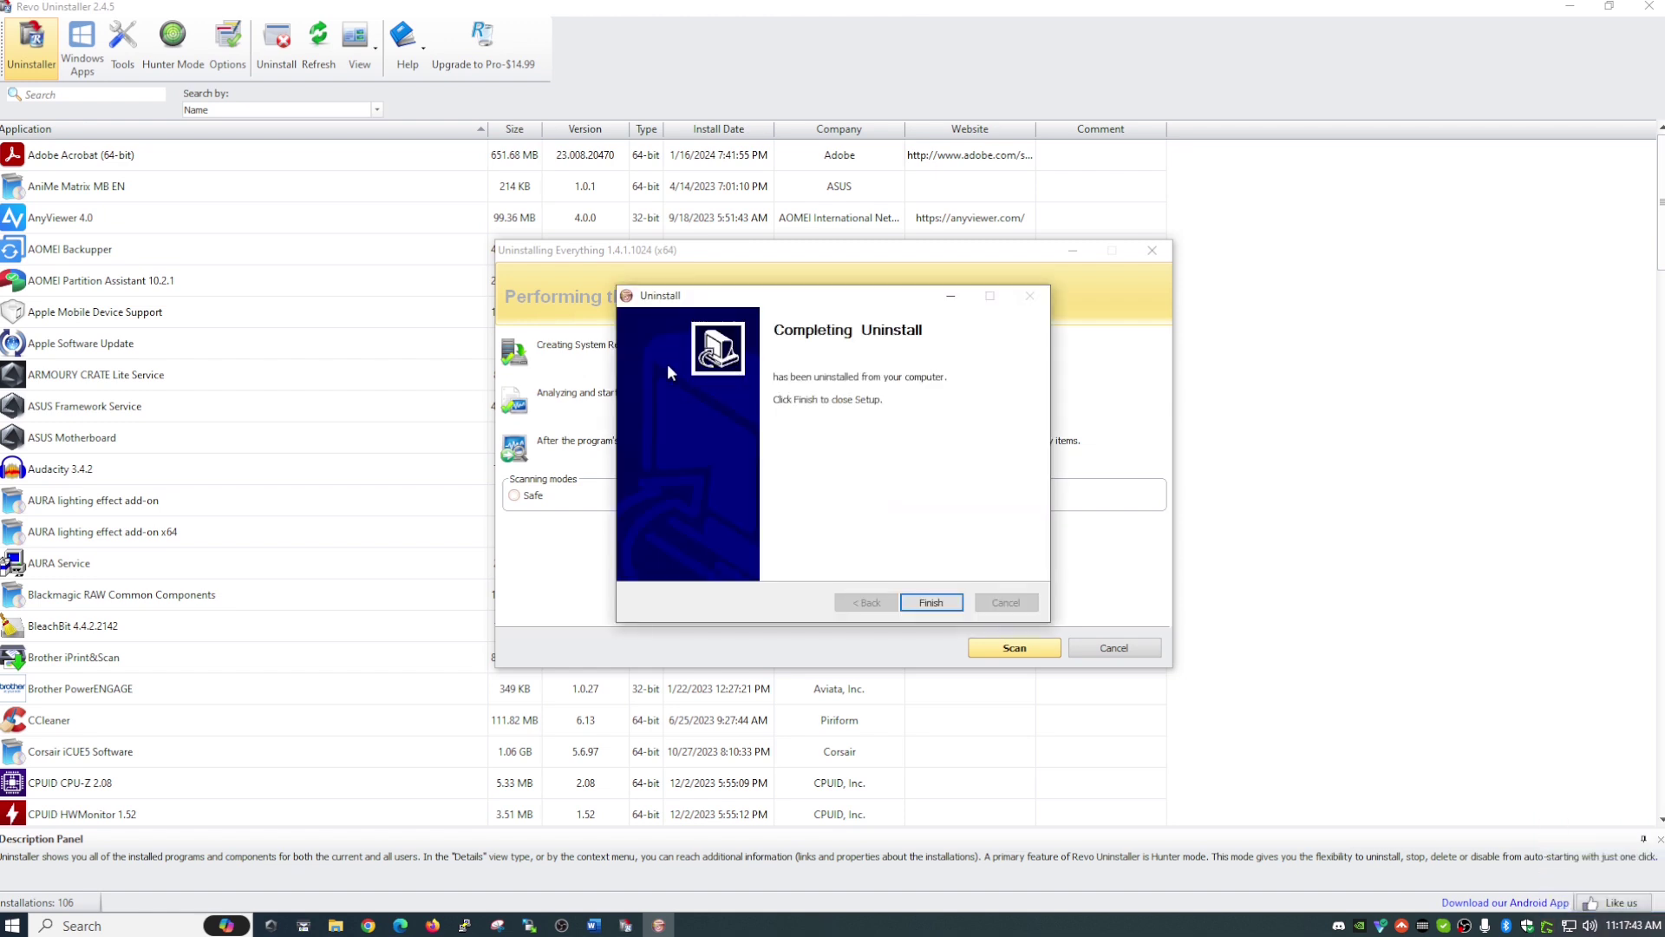
Close Everything's uninstaller and run an Advanced leftover scan, finding one HKEY_CURRENT_USER value.
left_click(926, 604)
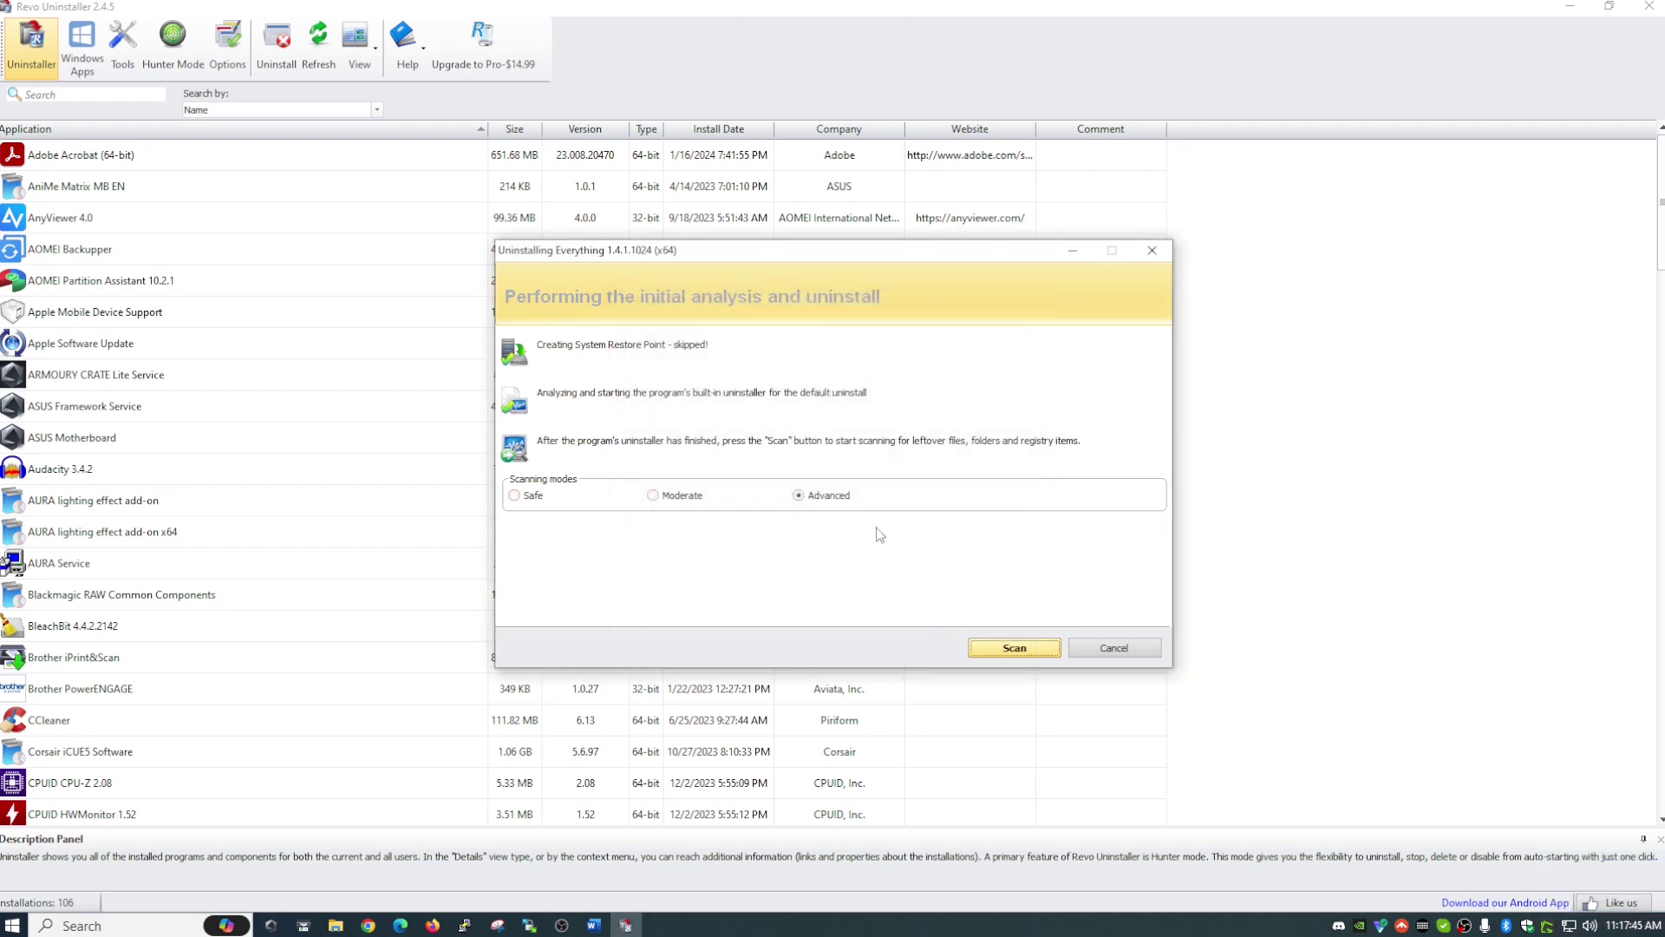
left_click_drag(743, 250, 714, 229)
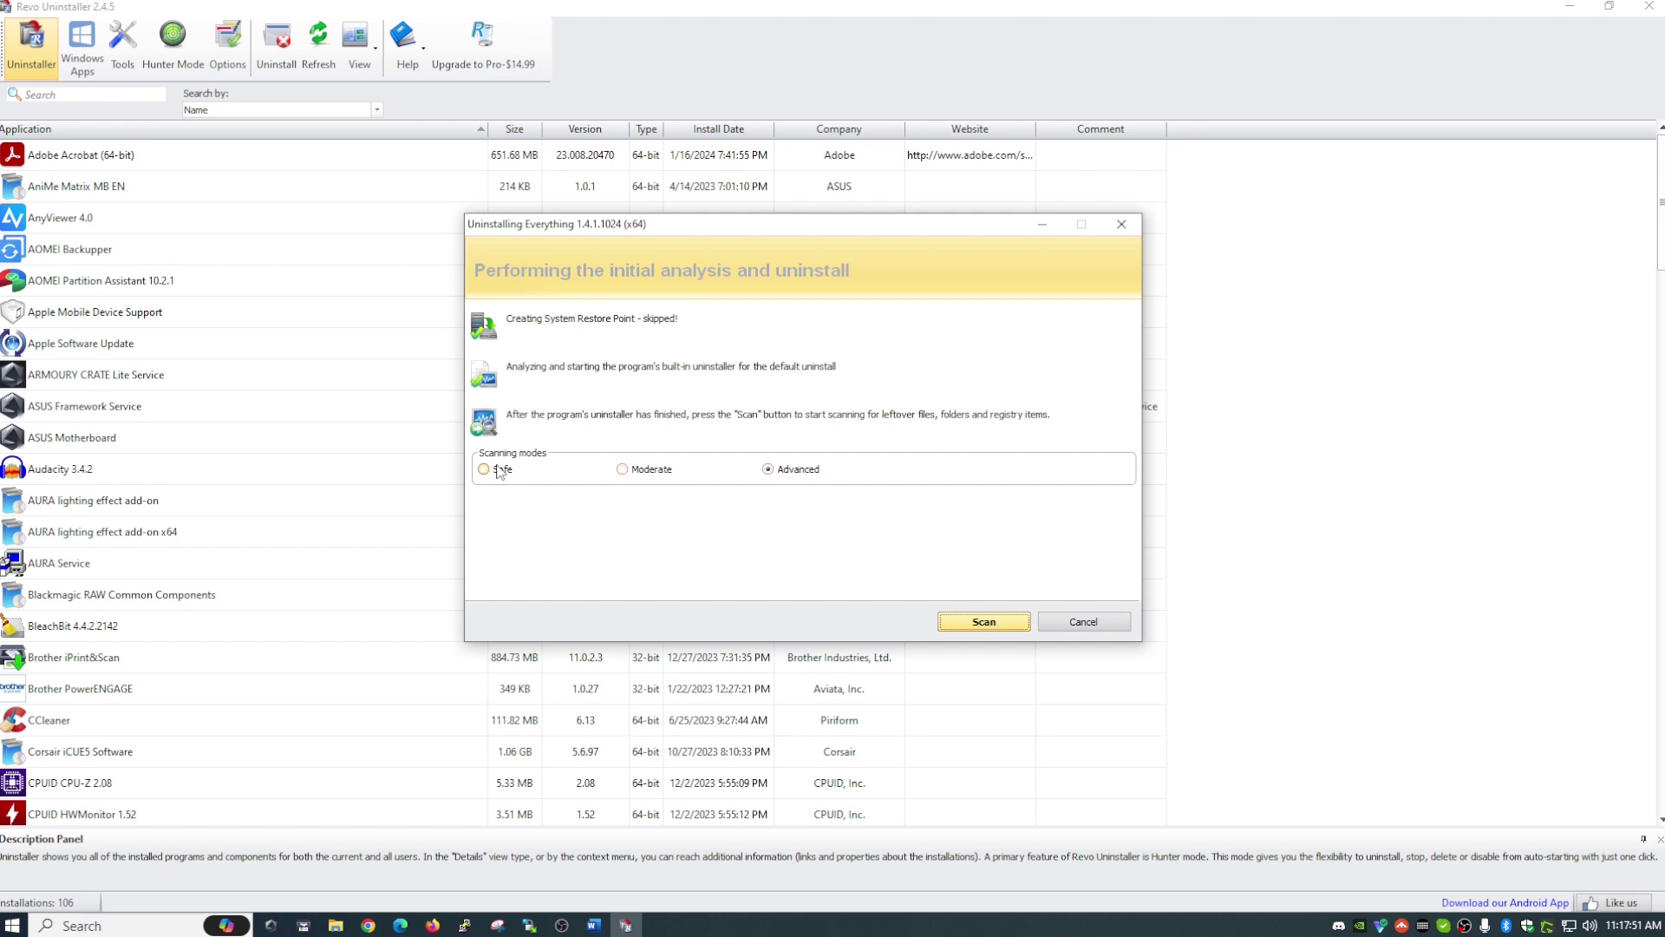
left_click(623, 470)
left_click(773, 476)
left_click(964, 624)
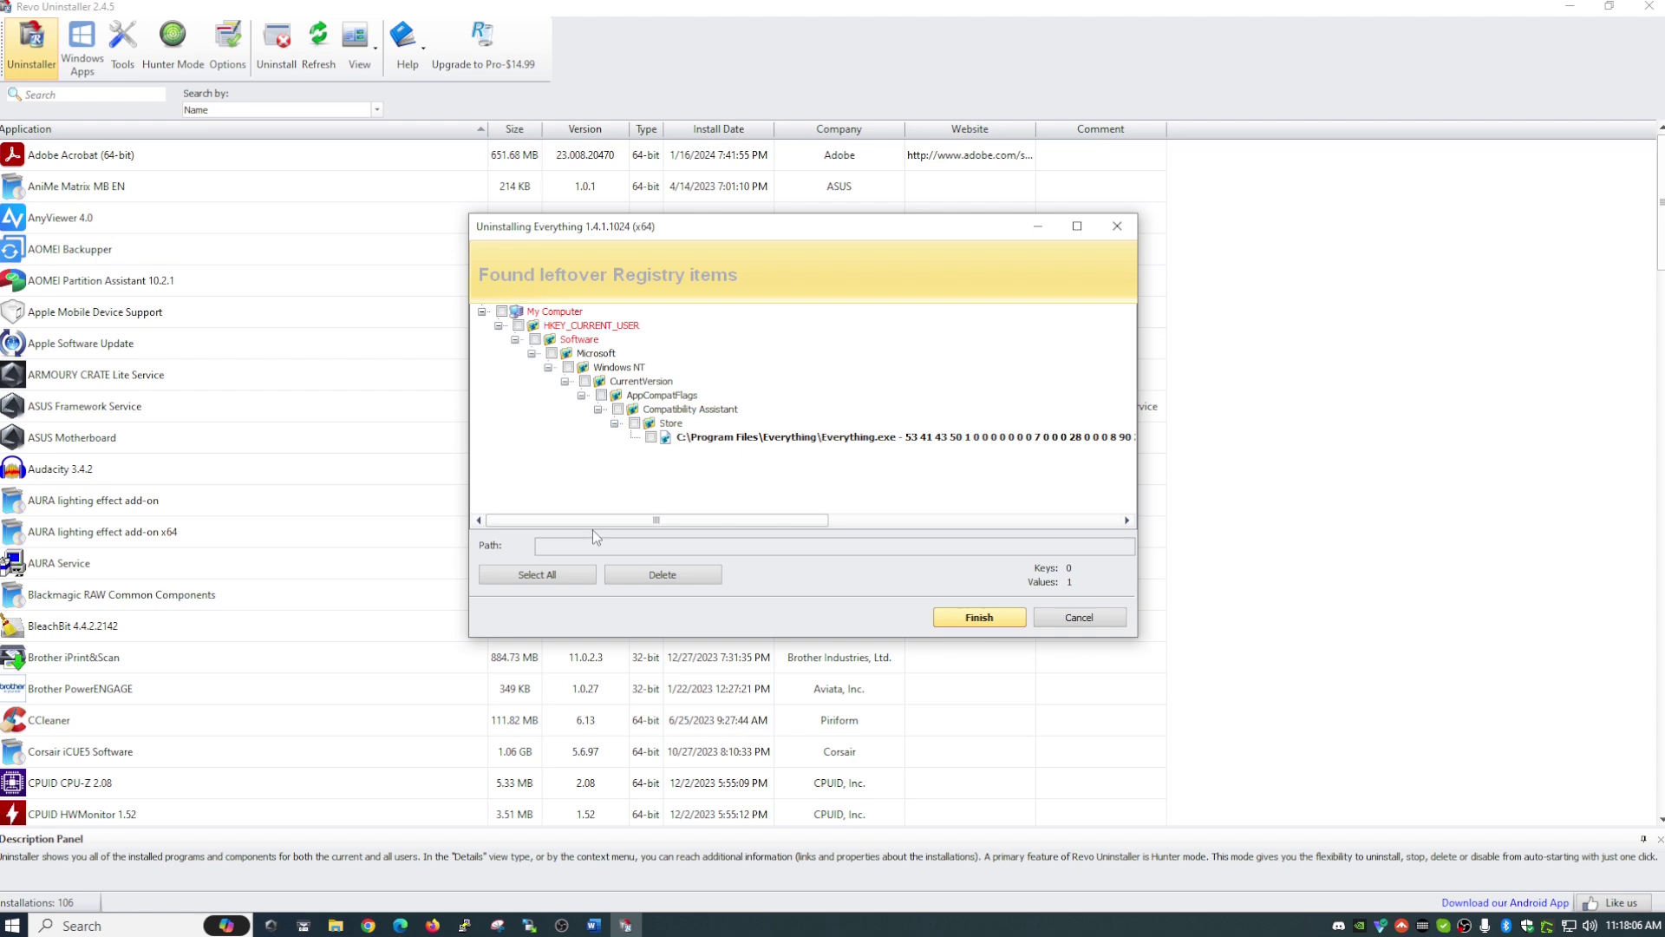
Select all of Everything's leftover registry items and delete them, confirming with Yes.
left_click(567, 574)
left_click(650, 572)
left_click(854, 474)
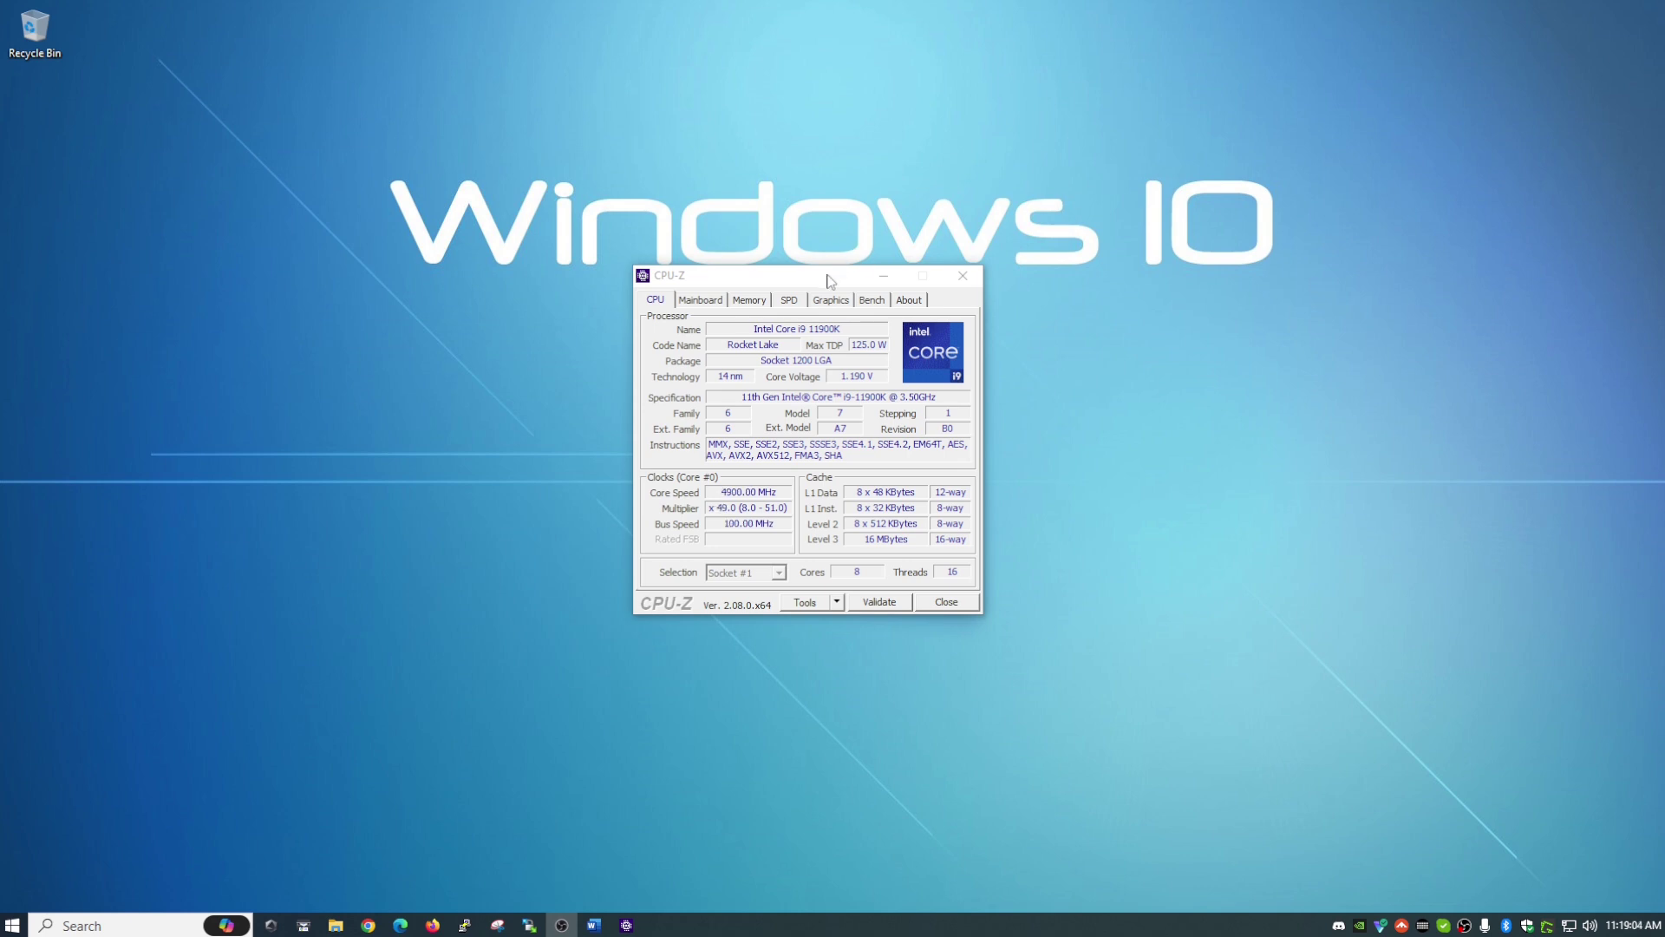
left_click_drag(830, 280, 828, 284)
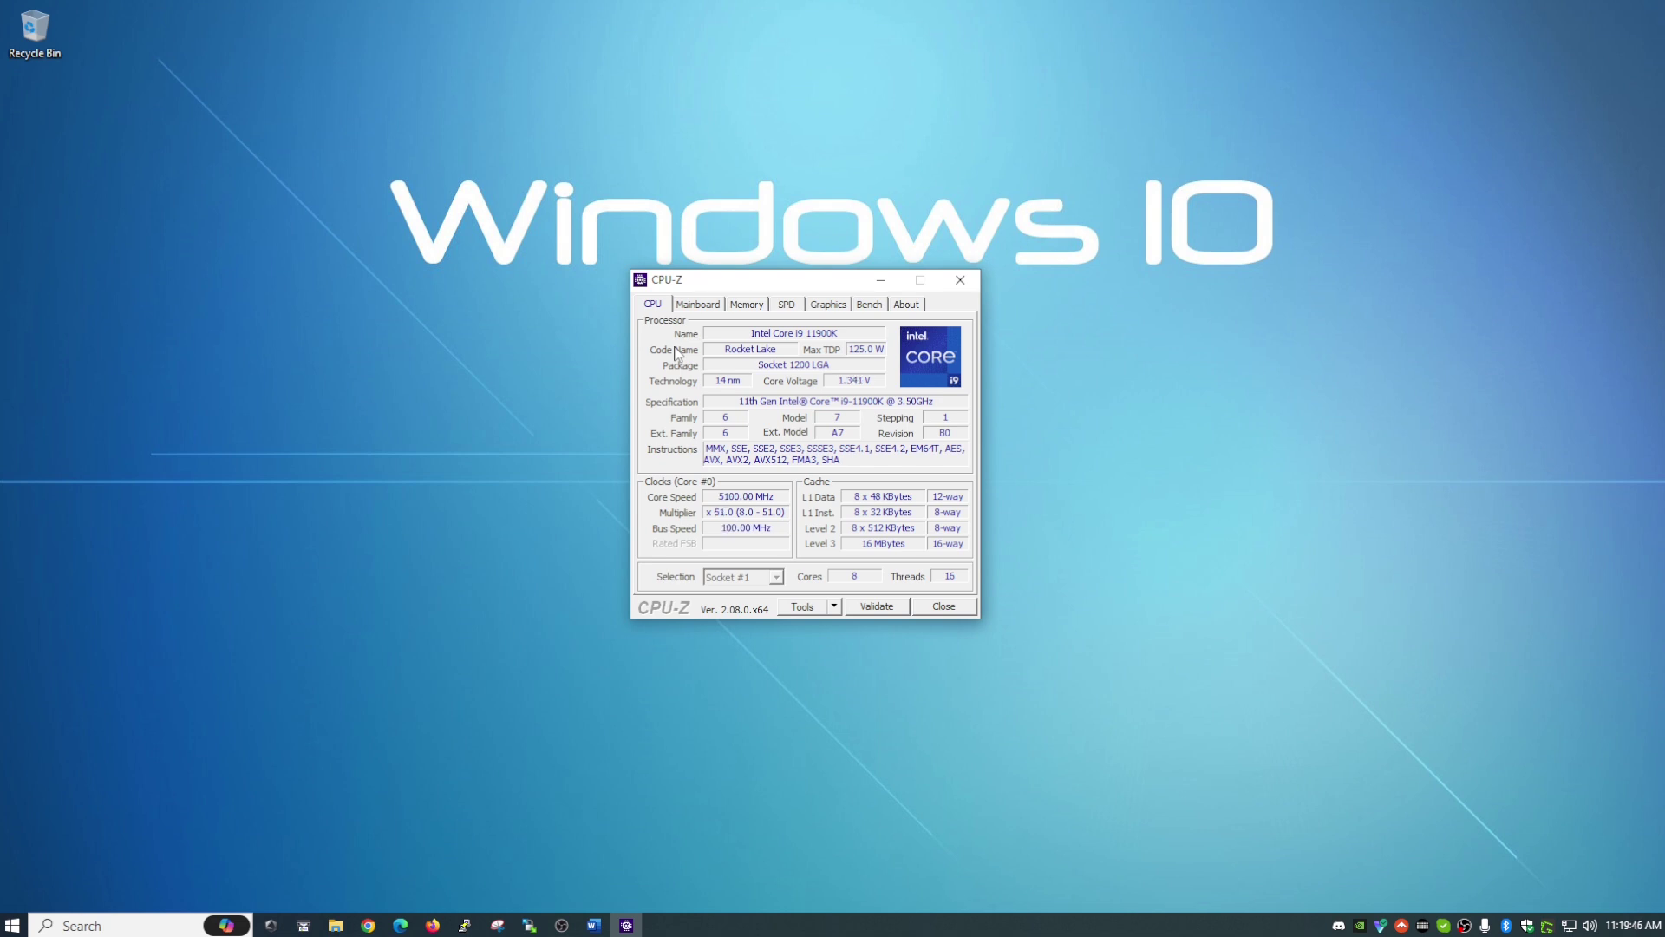
Show the Mainboard page: ASUS ROG MAXIMUS XIII HERO, Z590 chipset, BIOS 0902 from 05/18/2021.
left_click(698, 306)
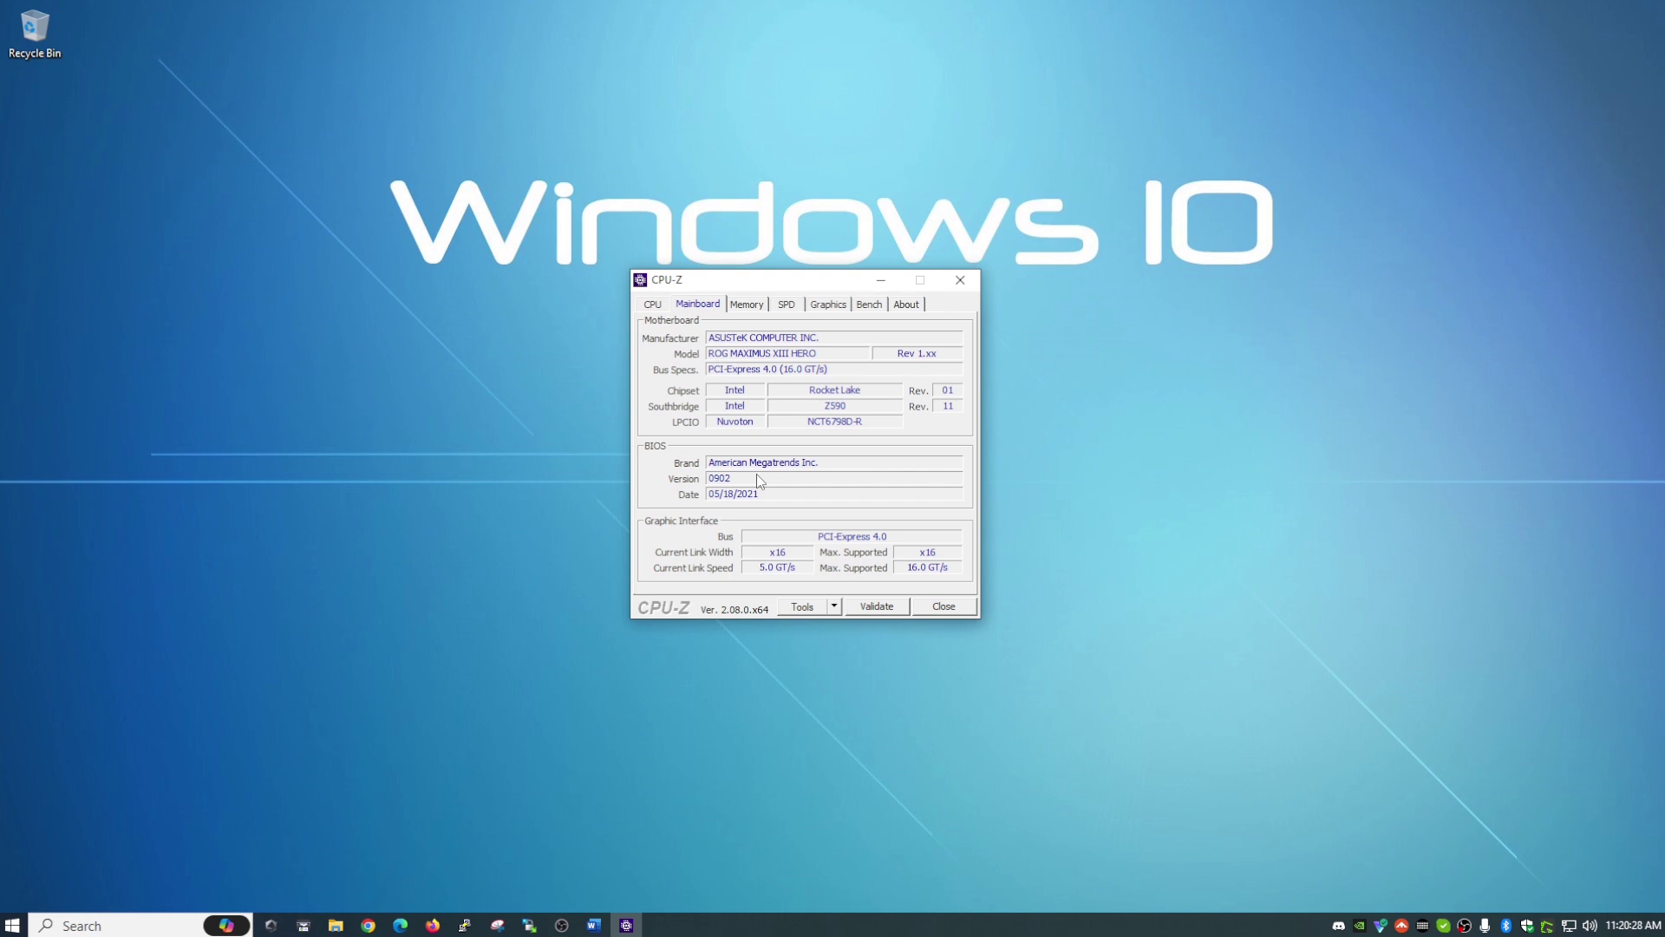
Check the Memory page and the SPD details of the module in Slot #1.
left_click(751, 309)
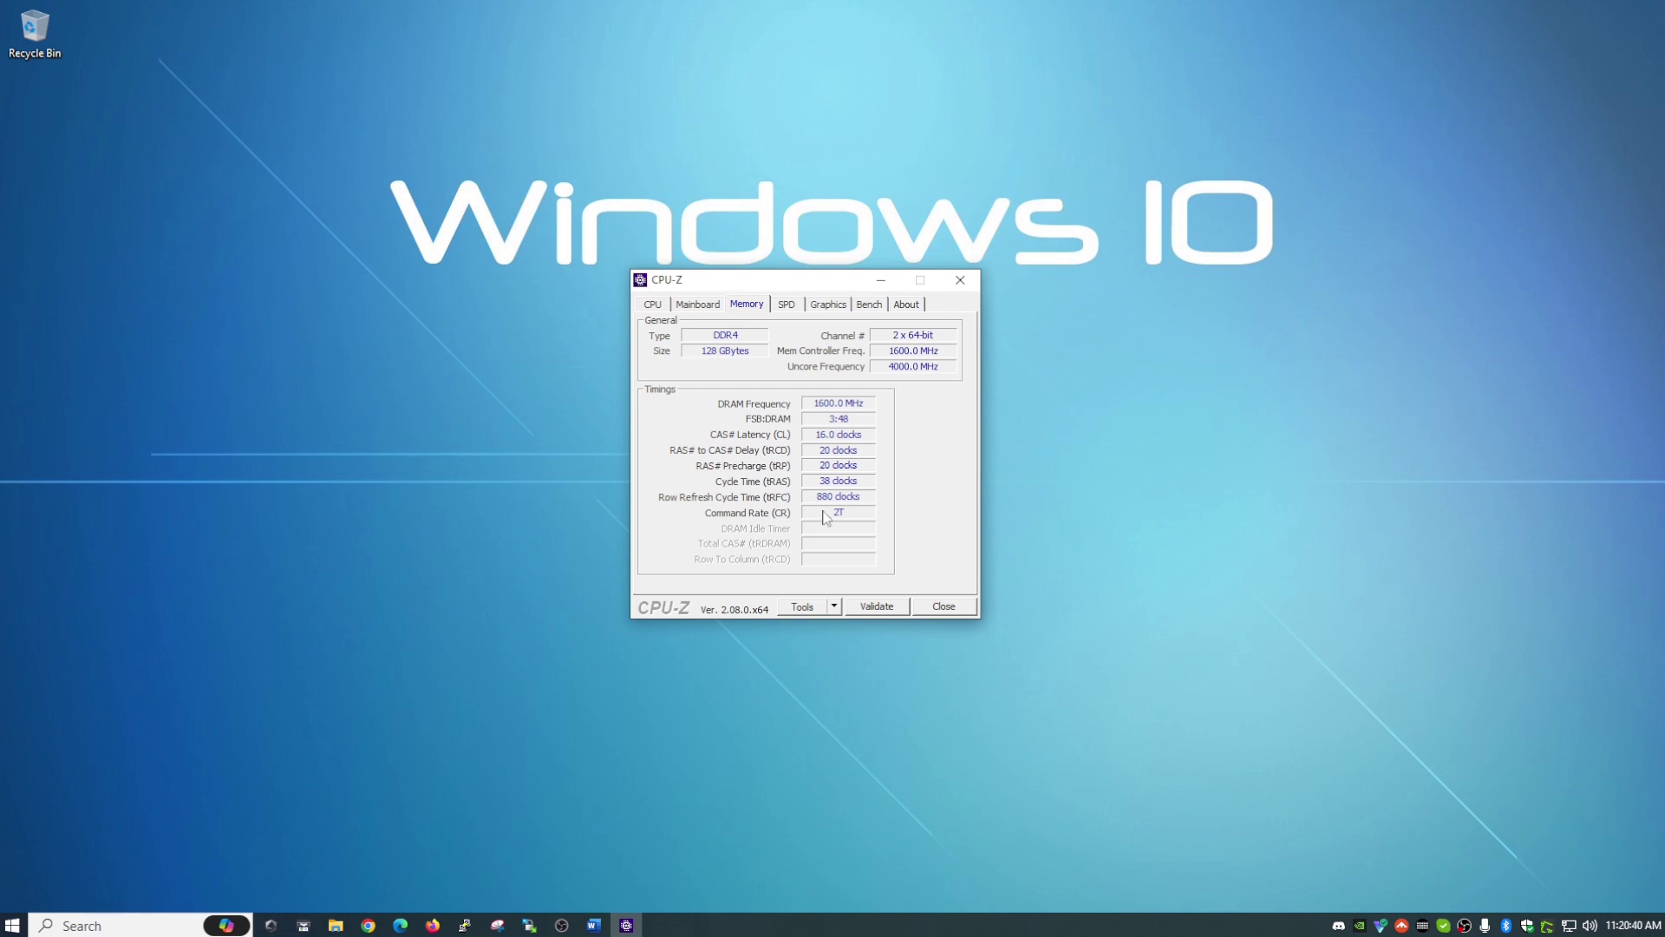
left_click(785, 305)
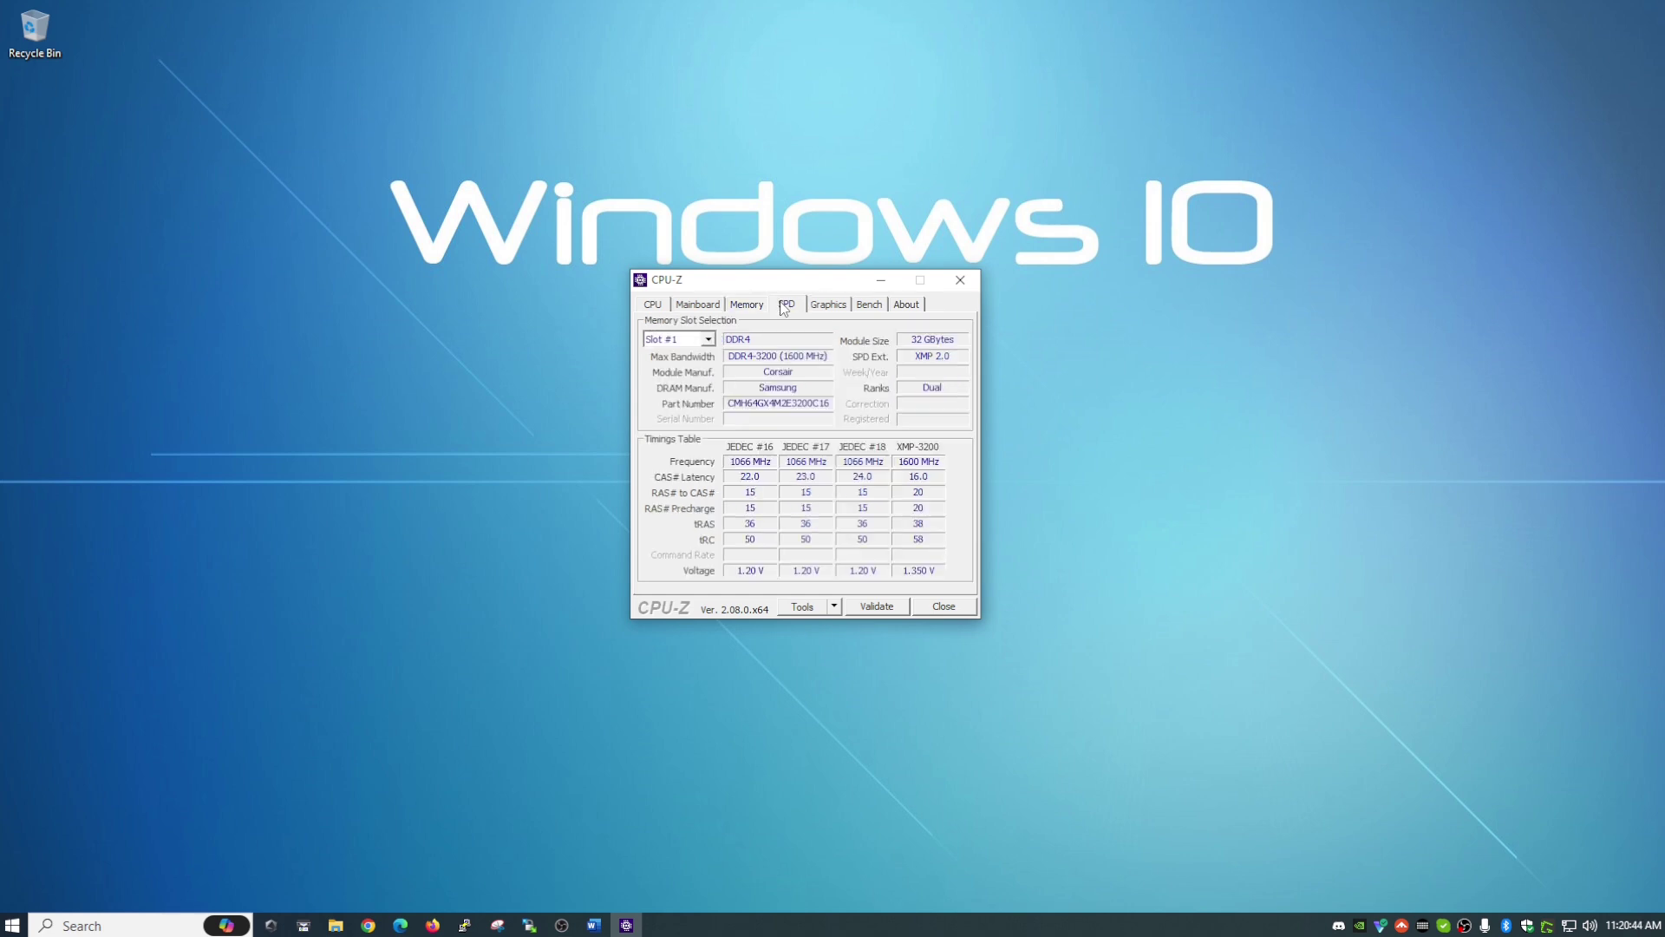
left_click(708, 340)
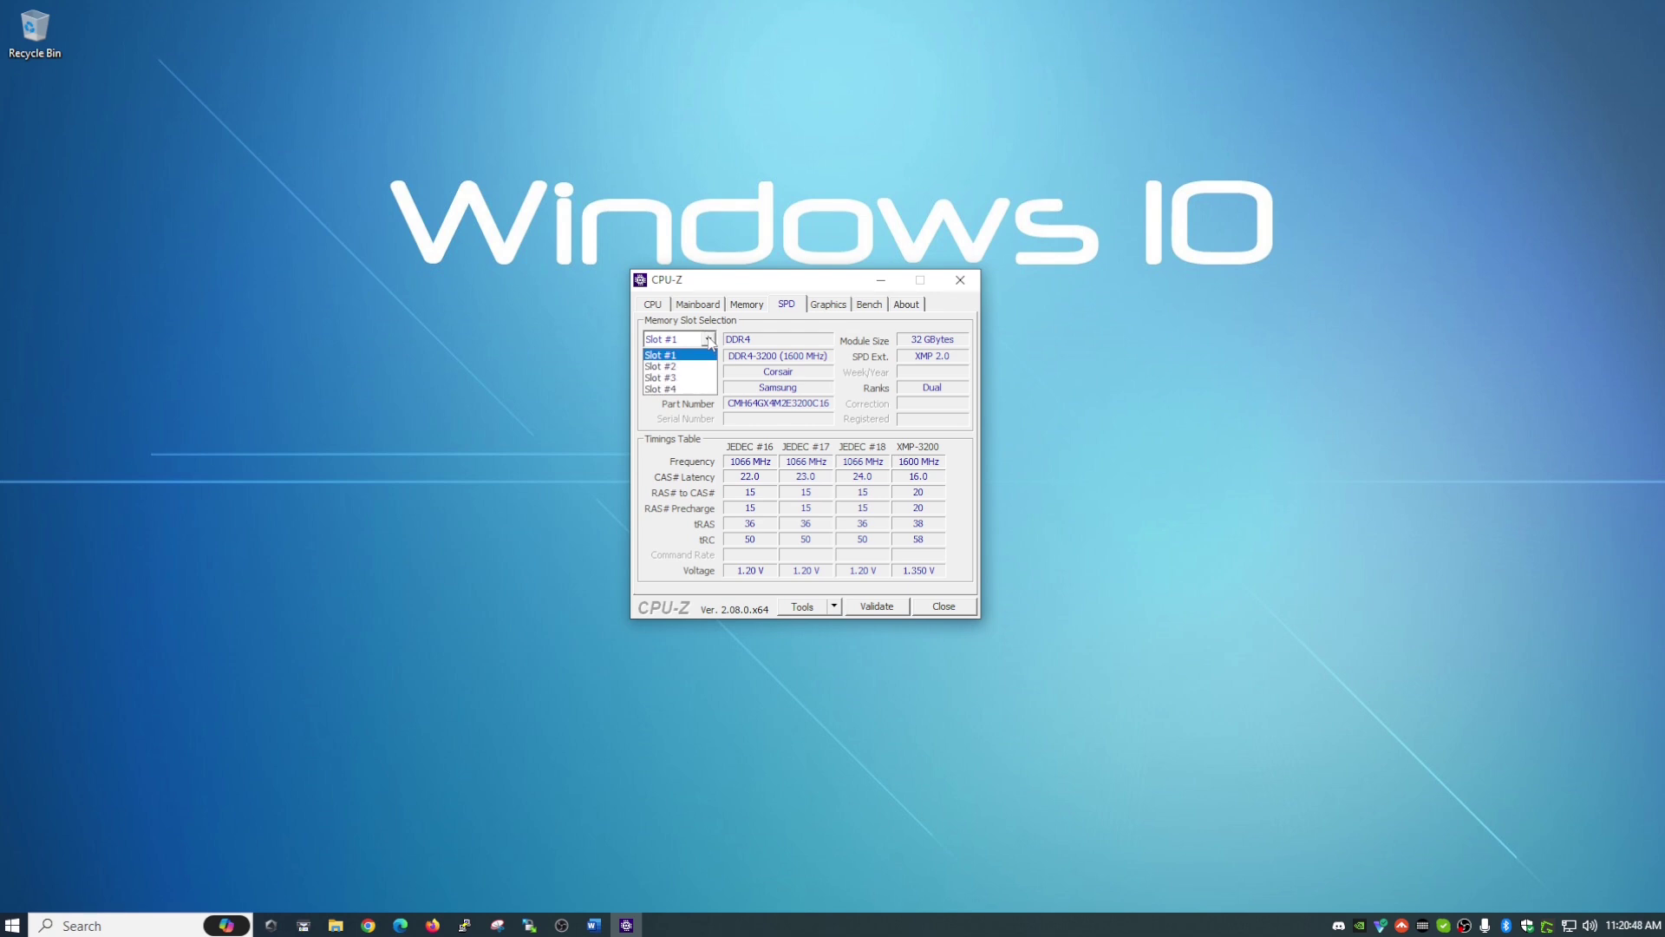
left_click(685, 356)
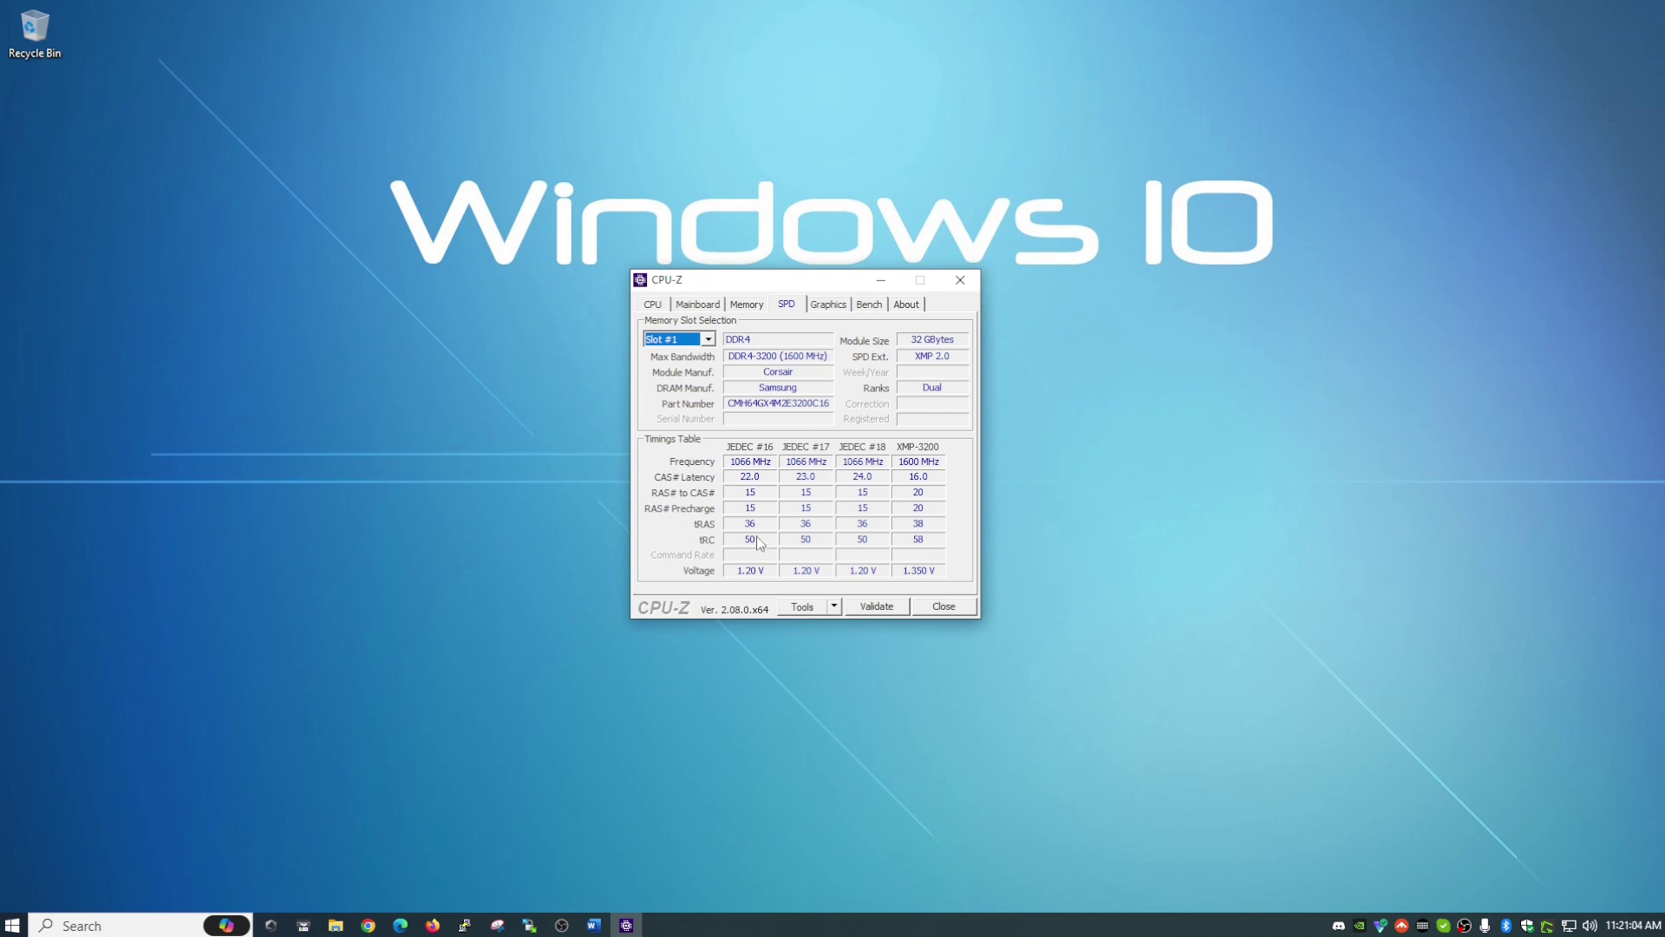
Compare the Slot #3 module with Slot #1, then show the GeForce RTX 3070 Ti details.
left_click(707, 340)
left_click(708, 340)
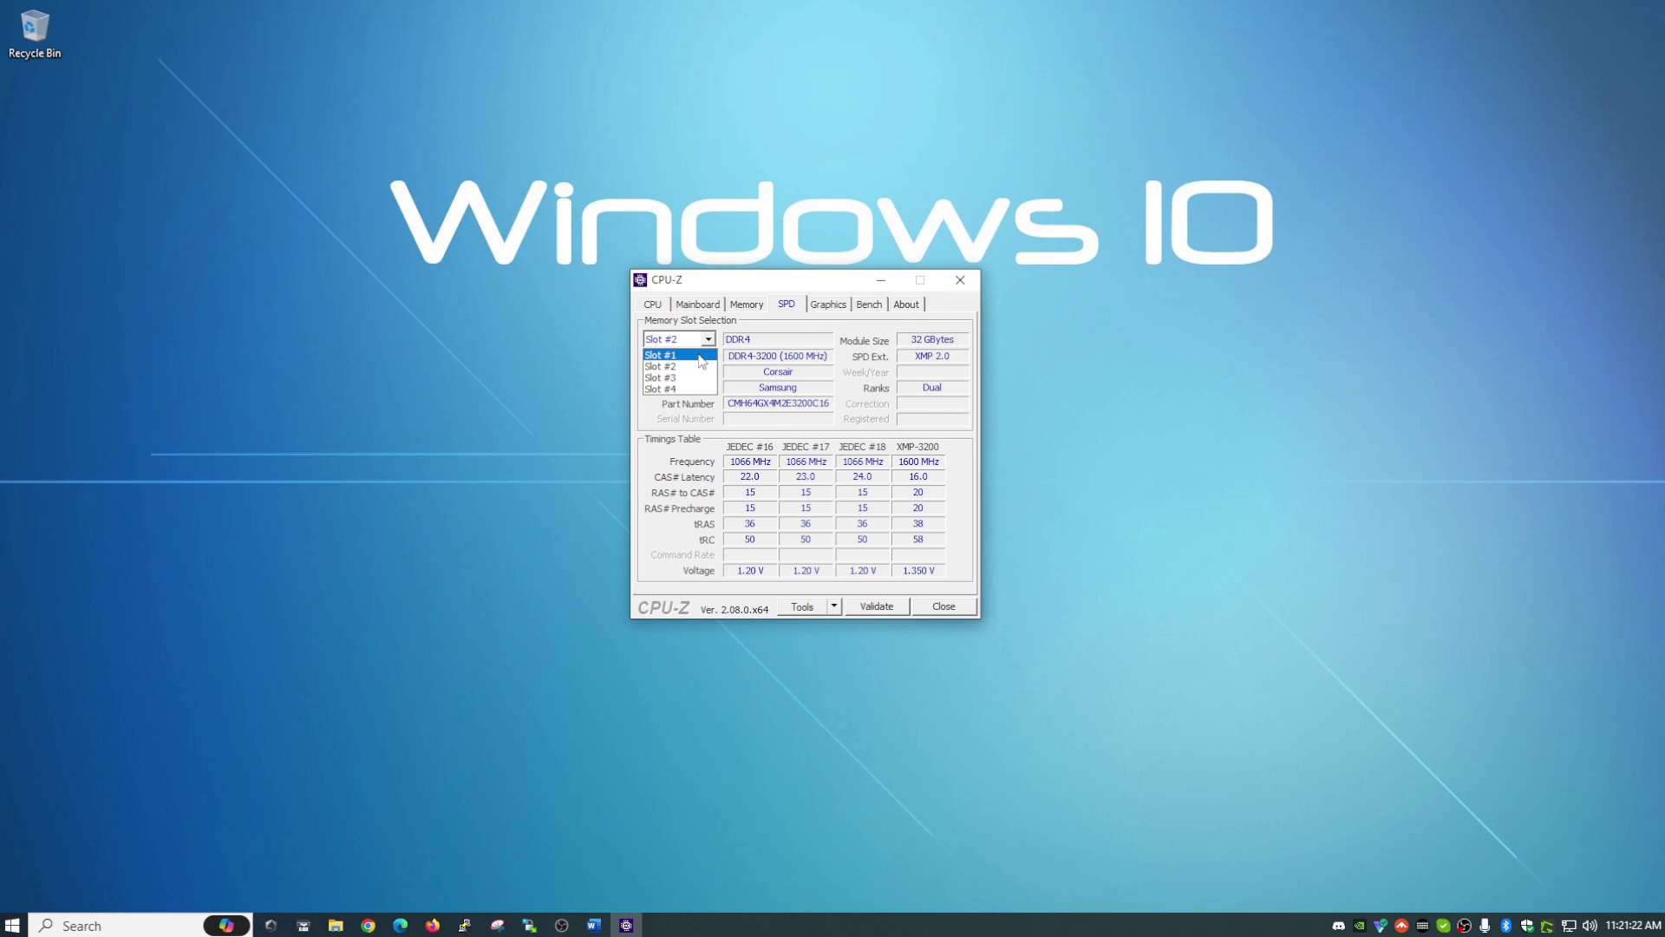
left_click(701, 357)
left_click(661, 340)
left_click(680, 378)
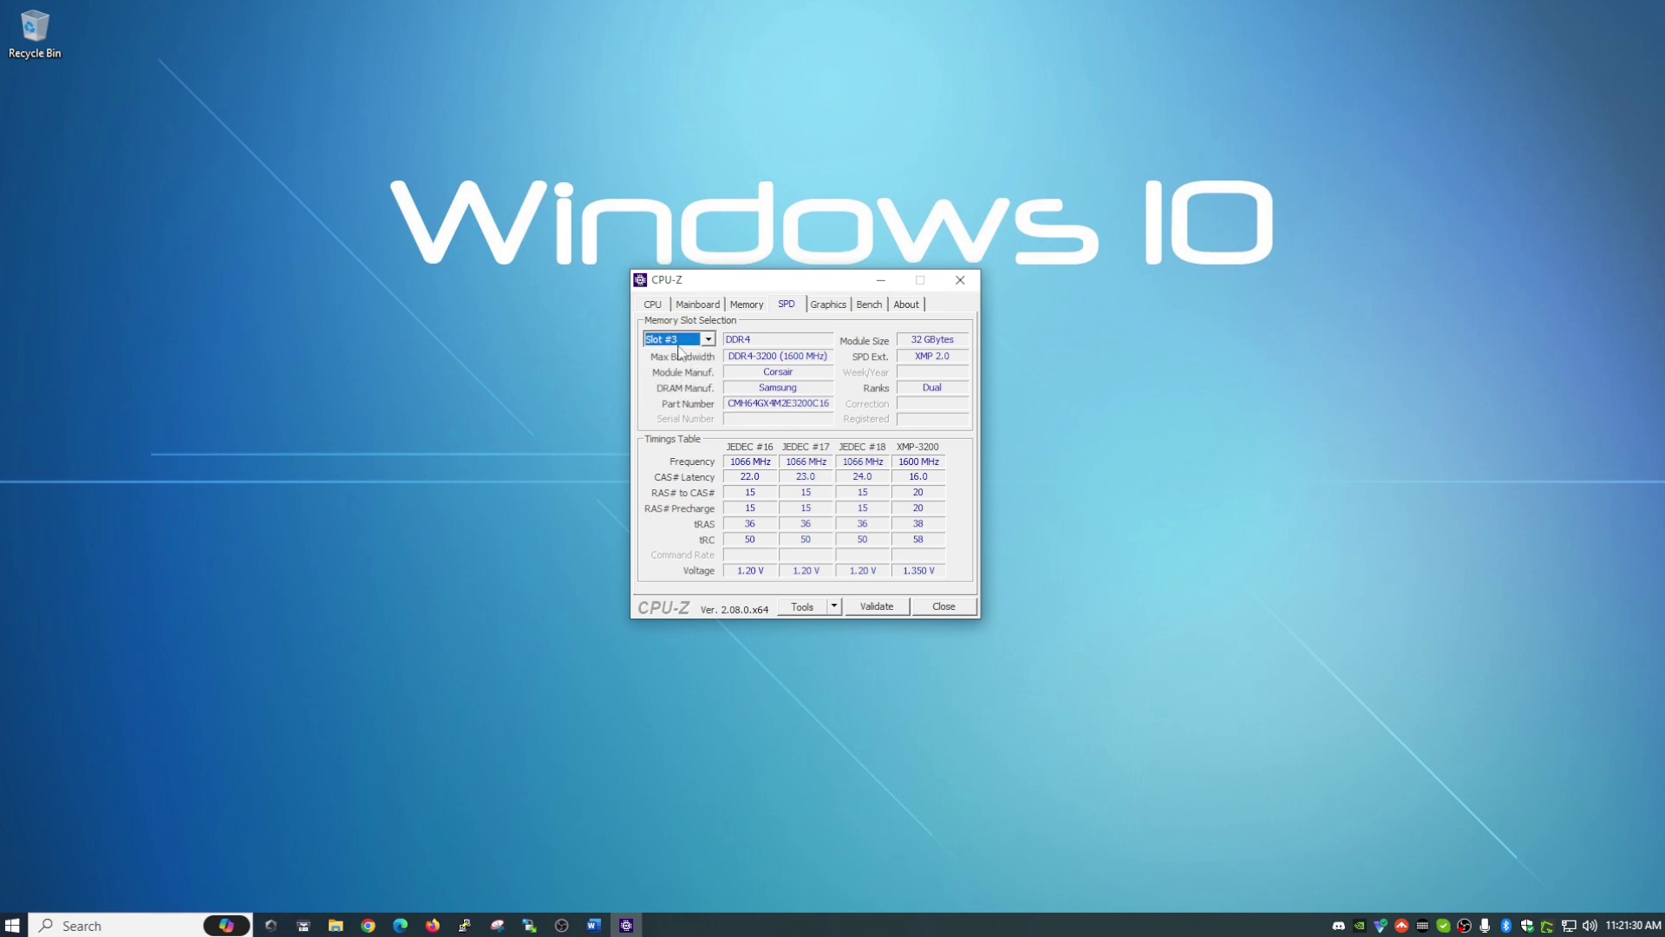
left_click(681, 339)
left_click(687, 357)
left_click(829, 305)
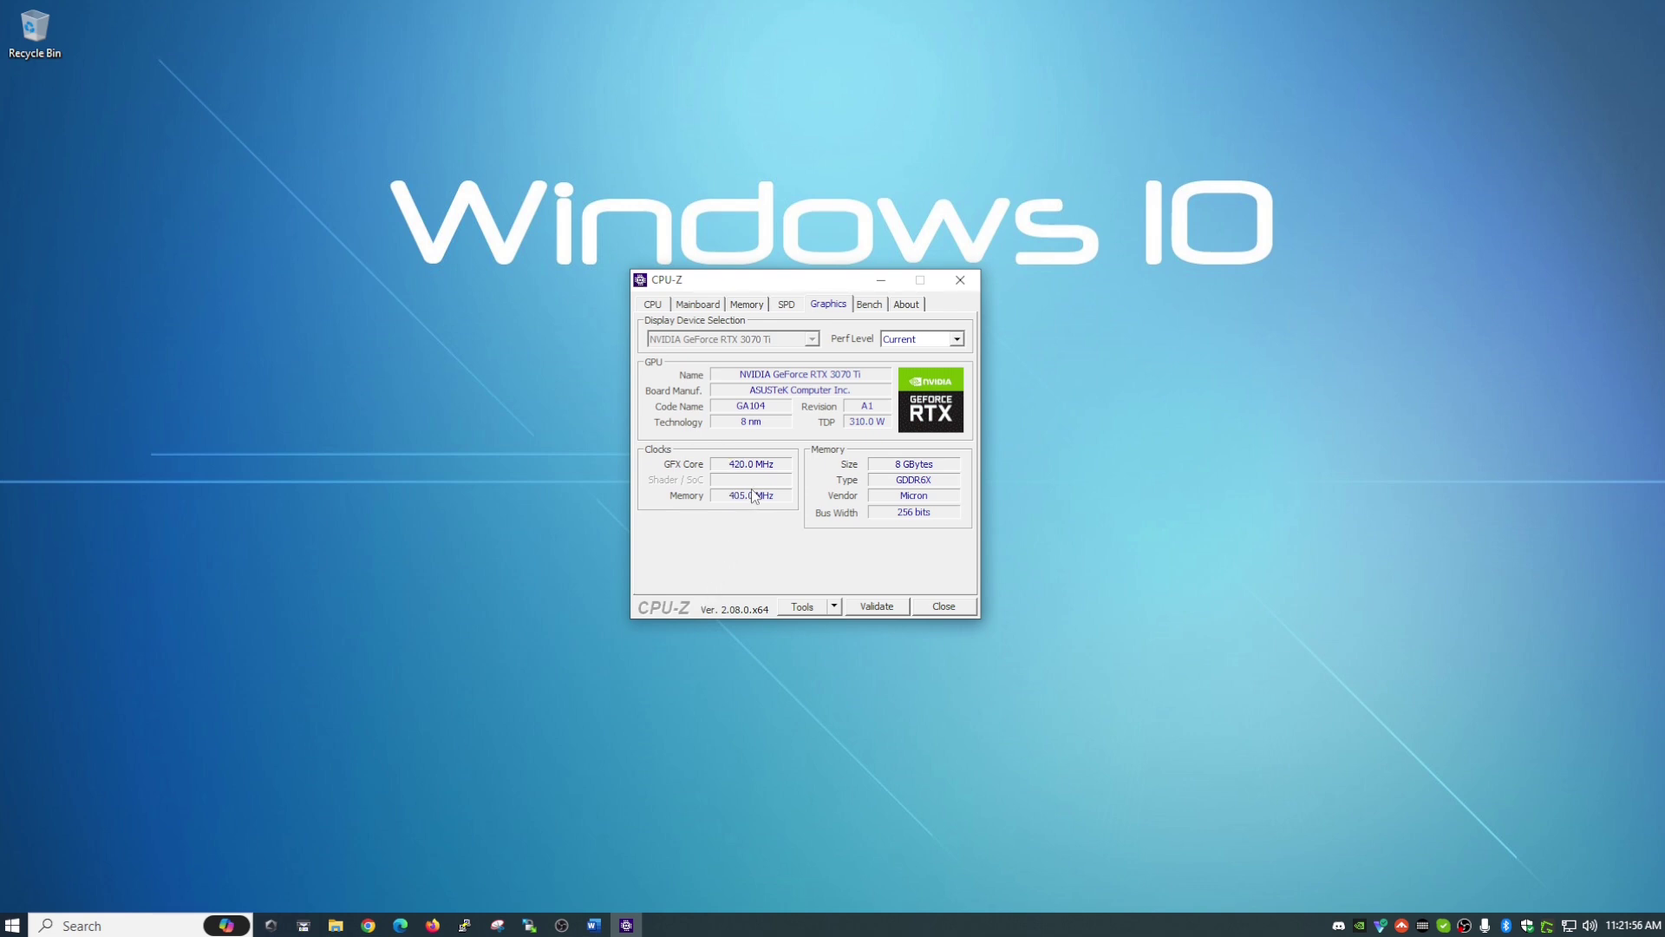
Look over CPU-Z's Bench page, then return to the CPU processor details.
left_click(868, 306)
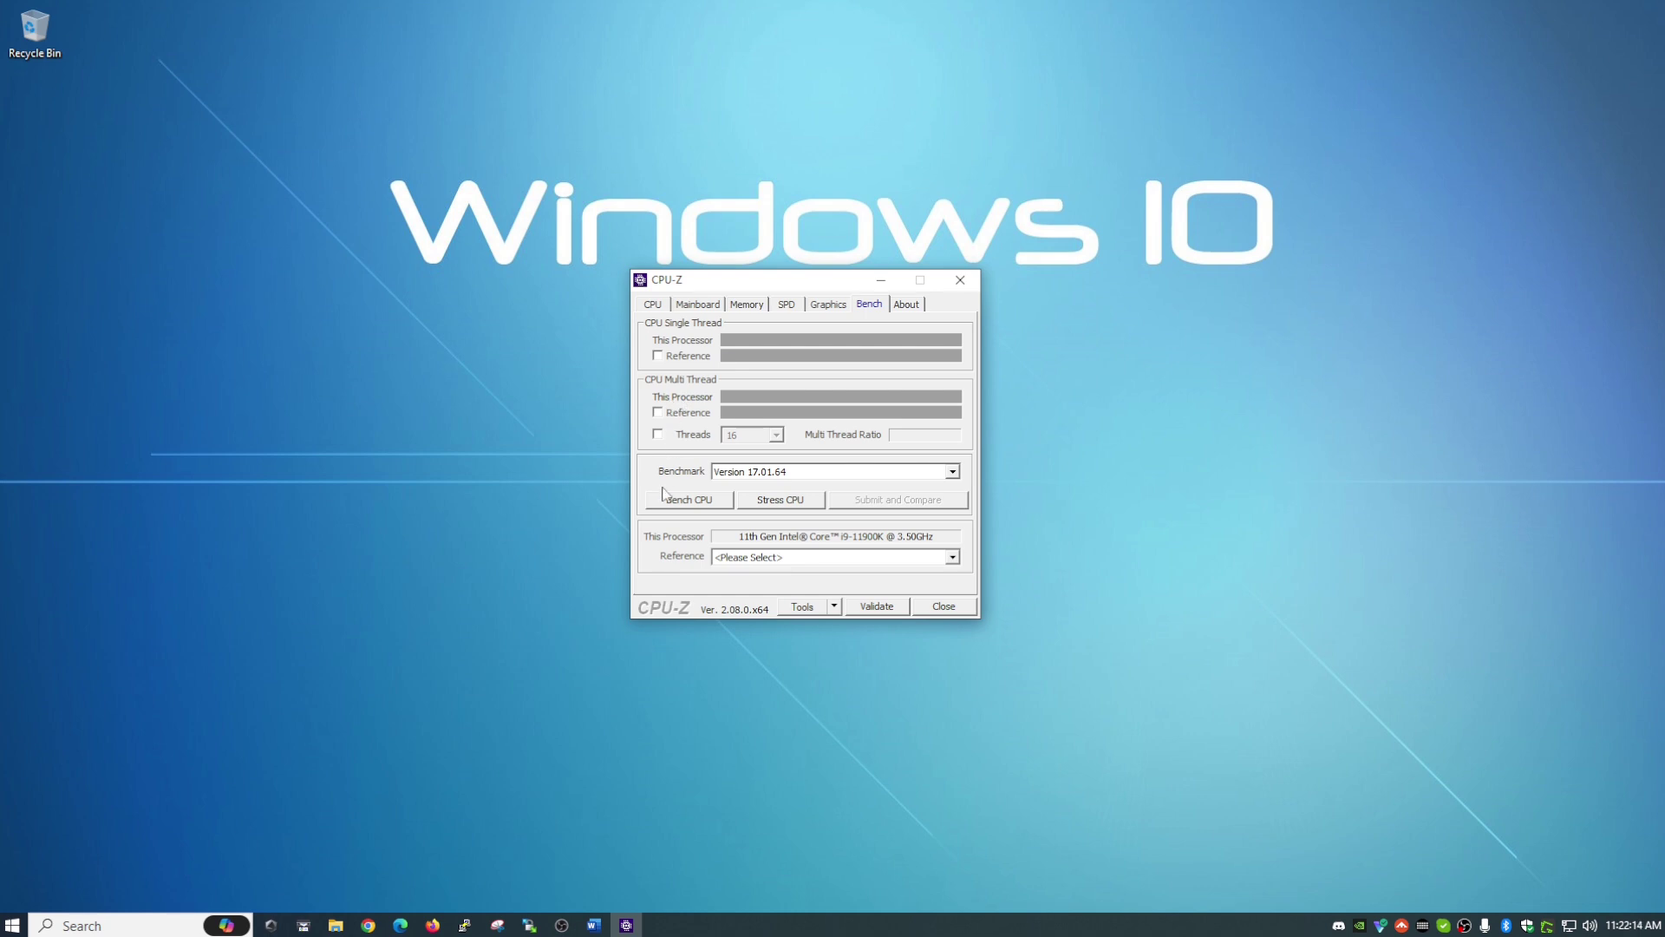
left_click(653, 306)
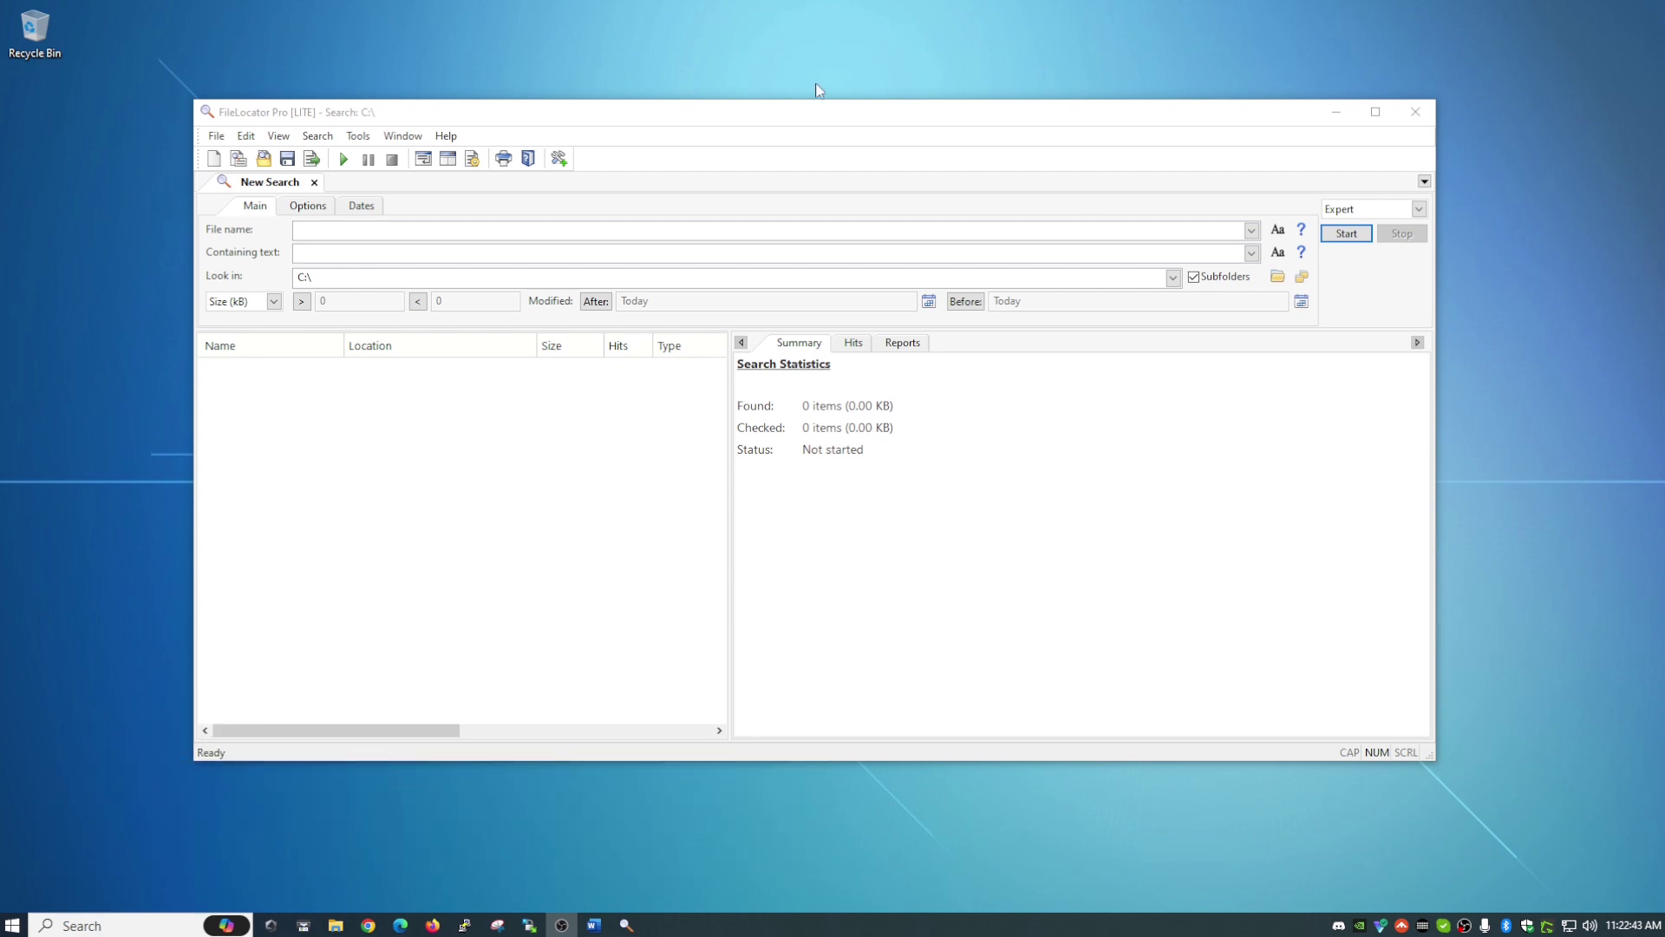
Set the New Search's Look in location to the (E:) Local Disk drive.
mouse_move(796, 120)
left_mouse_down()
mouse_move(778, 109)
mouse_move(792, 106)
left_mouse_up()
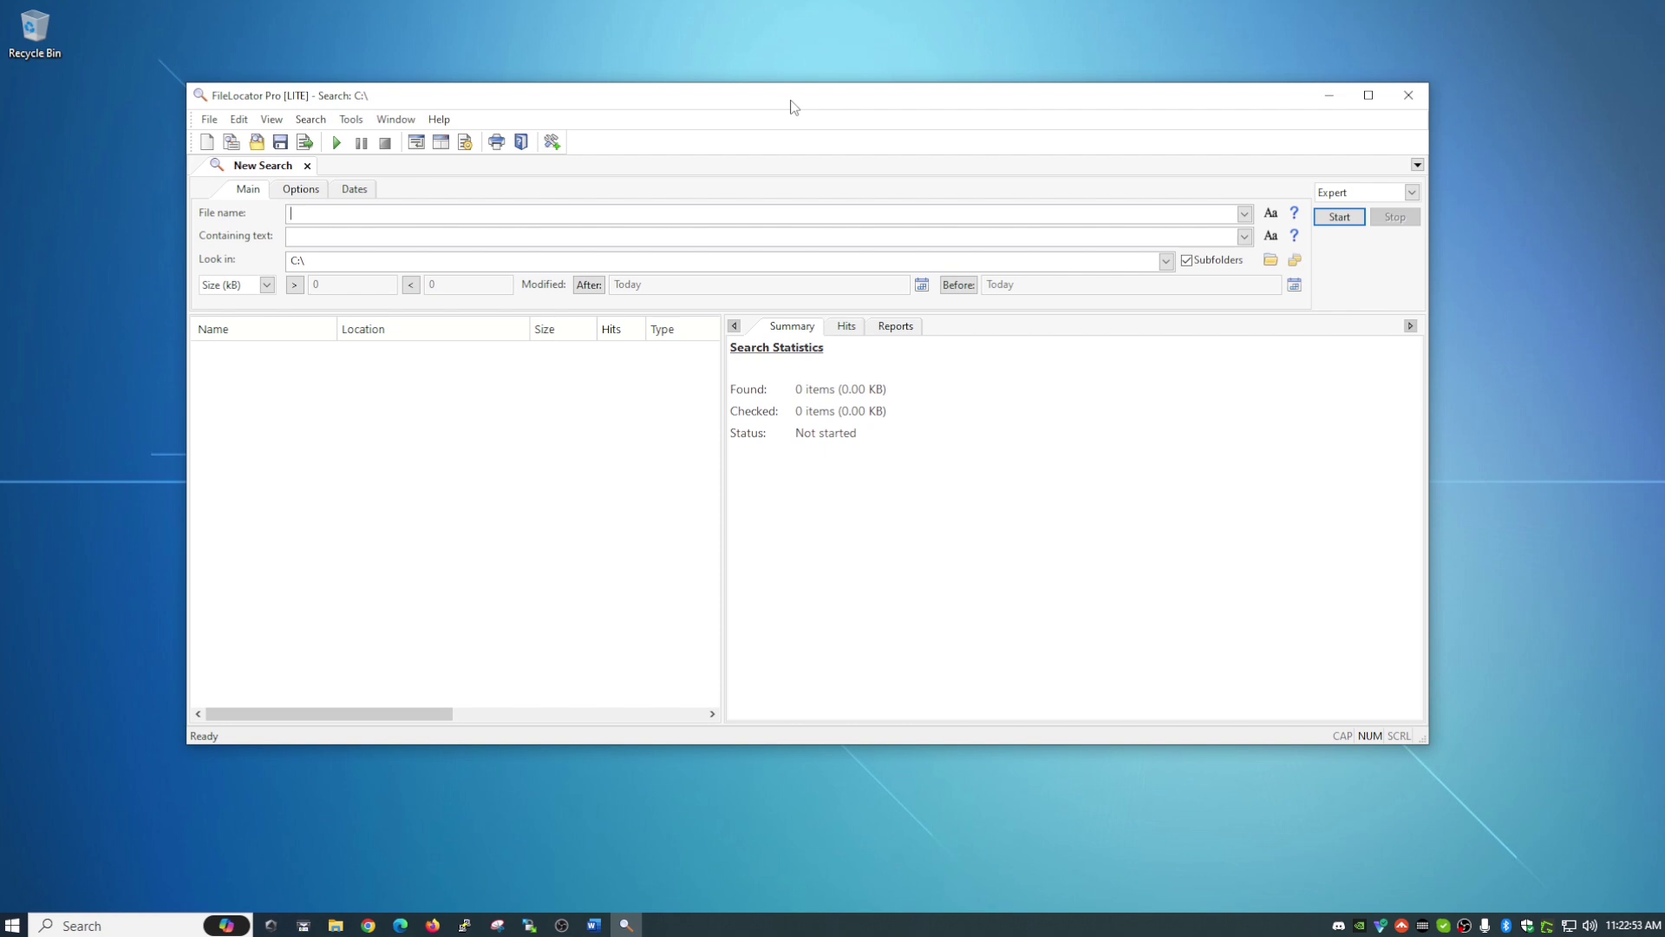
left_click_drag(792, 107, 781, 120)
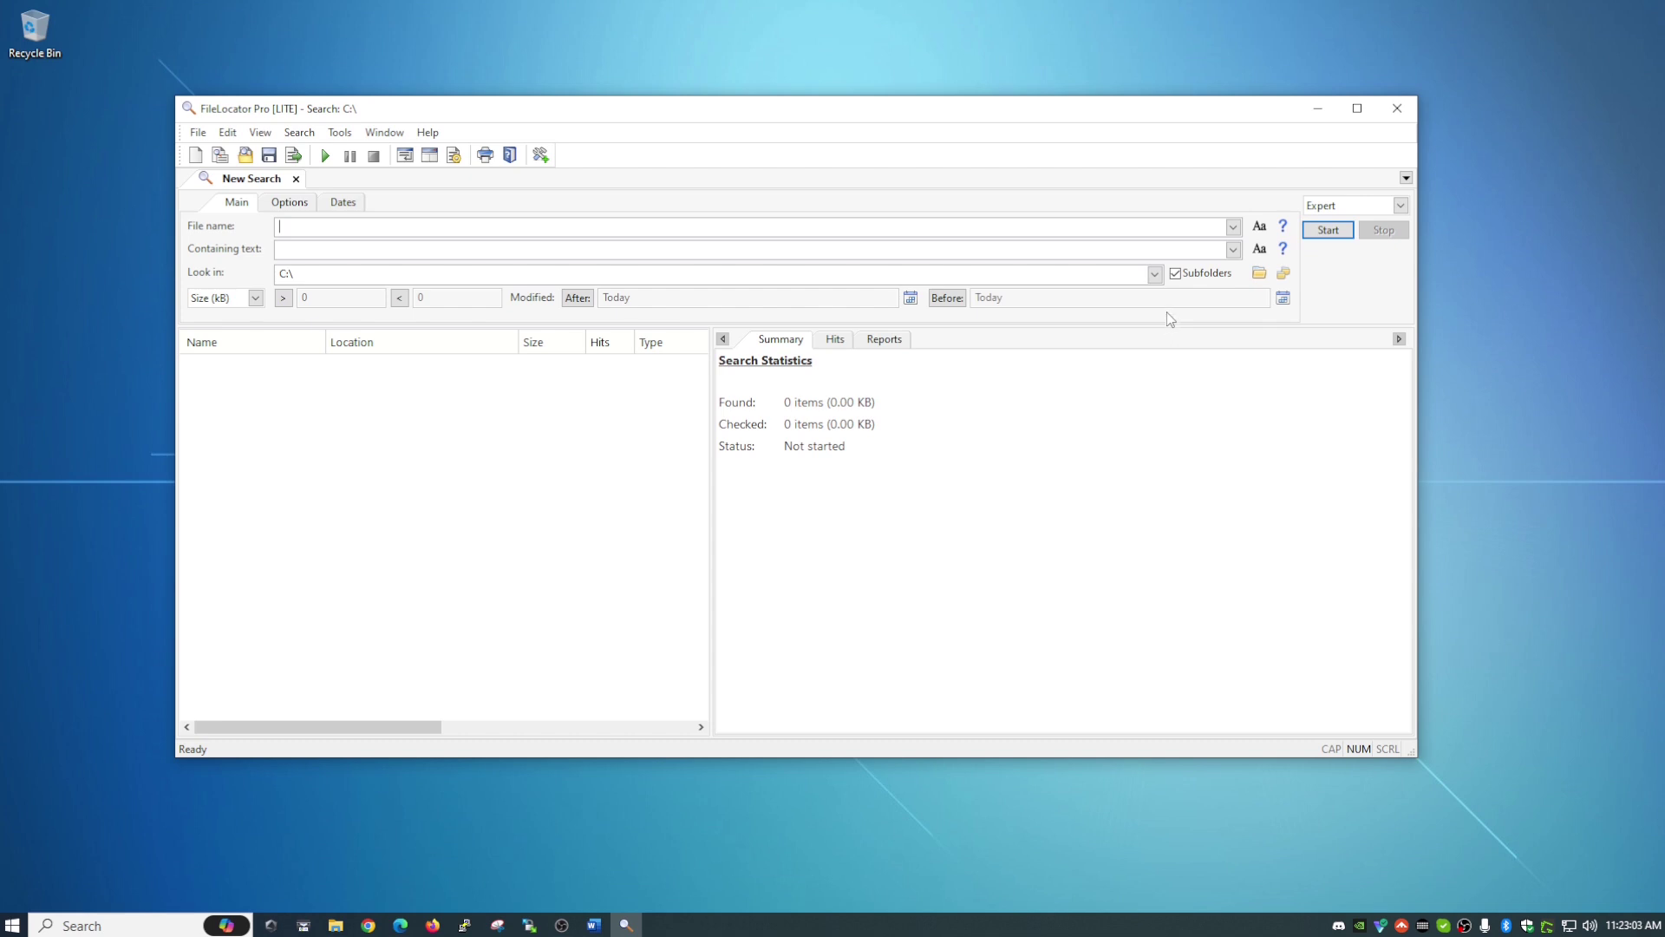
left_click(1155, 274)
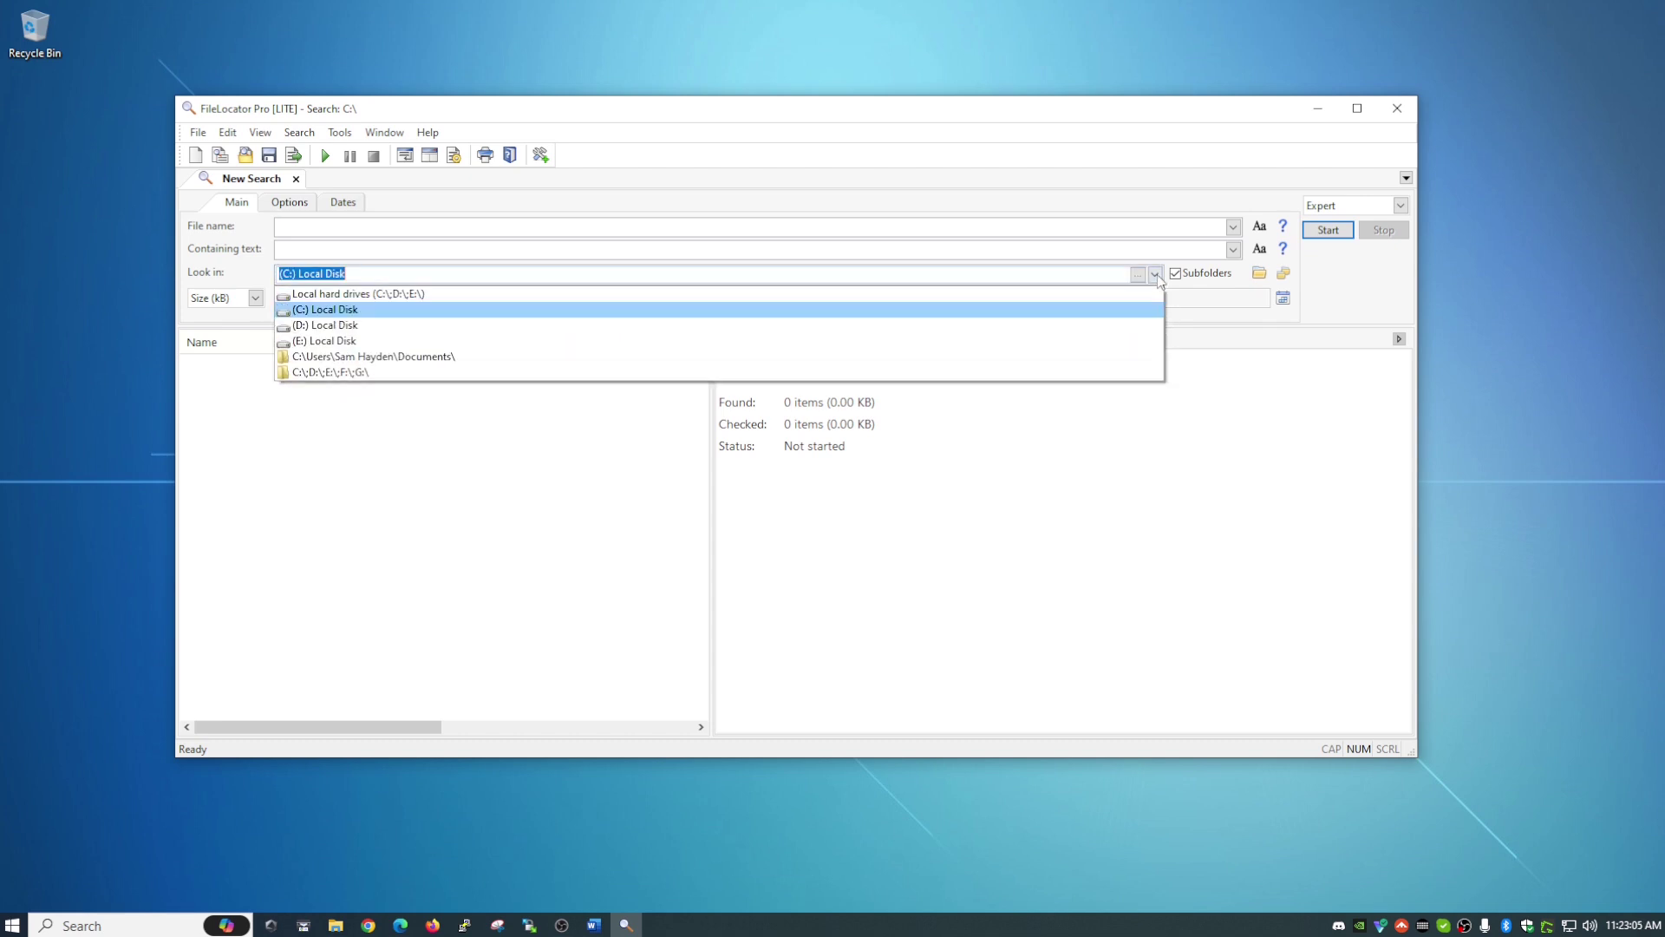
left_click(351, 341)
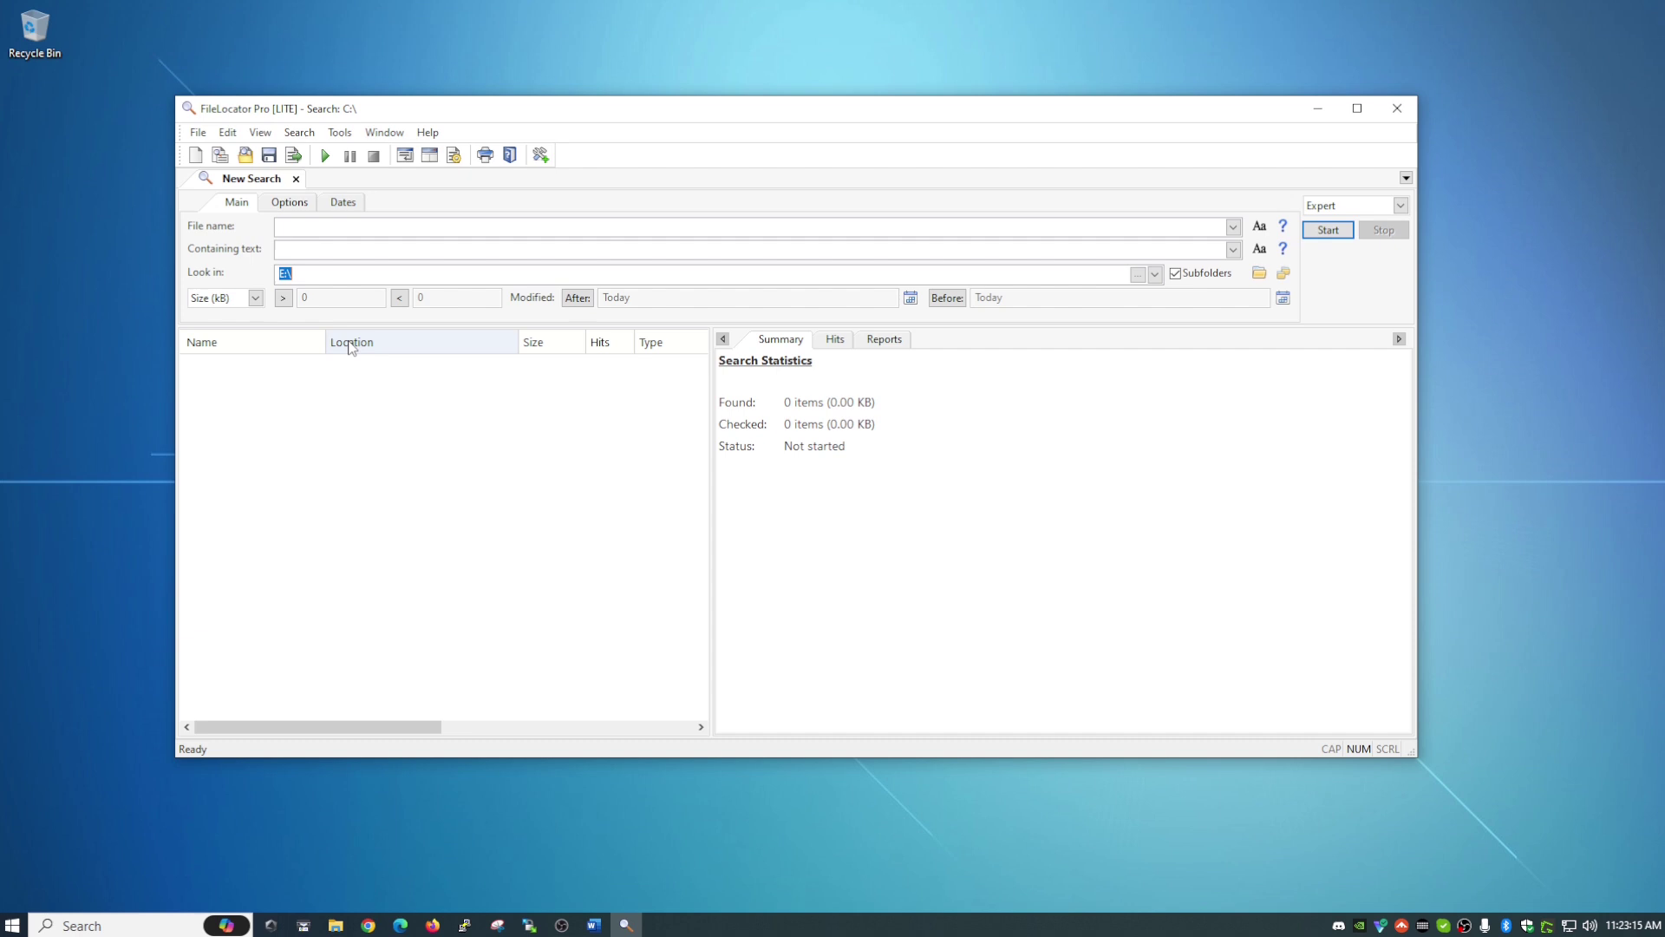
left_click(298, 227)
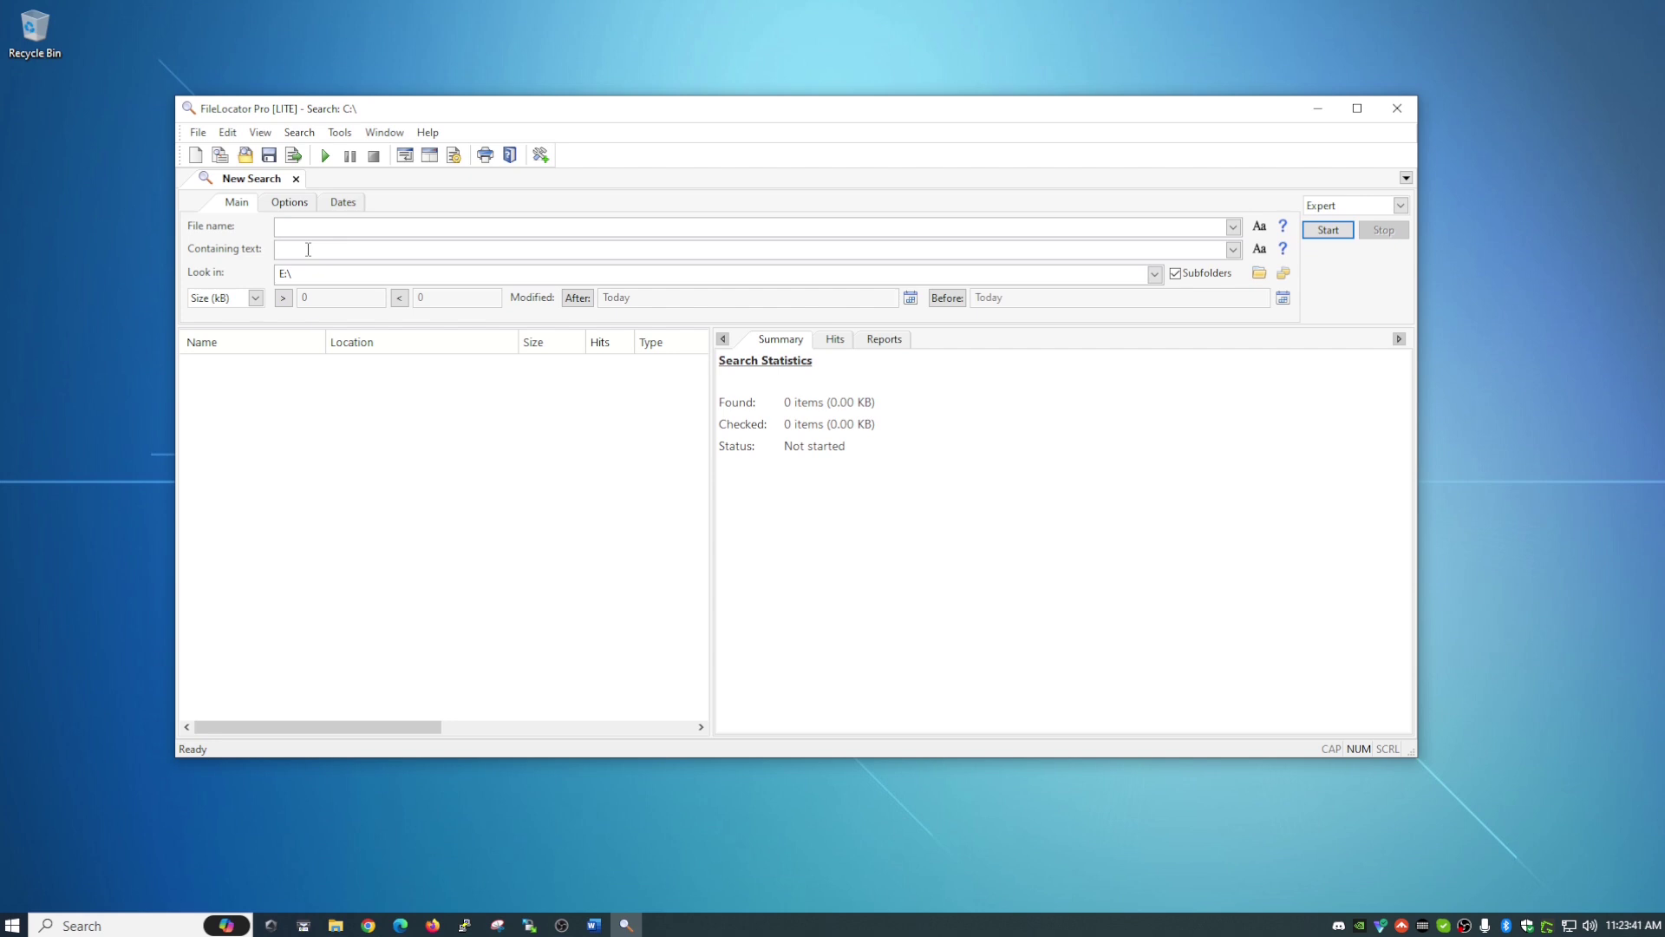
left_click(308, 249)
left_click(301, 204)
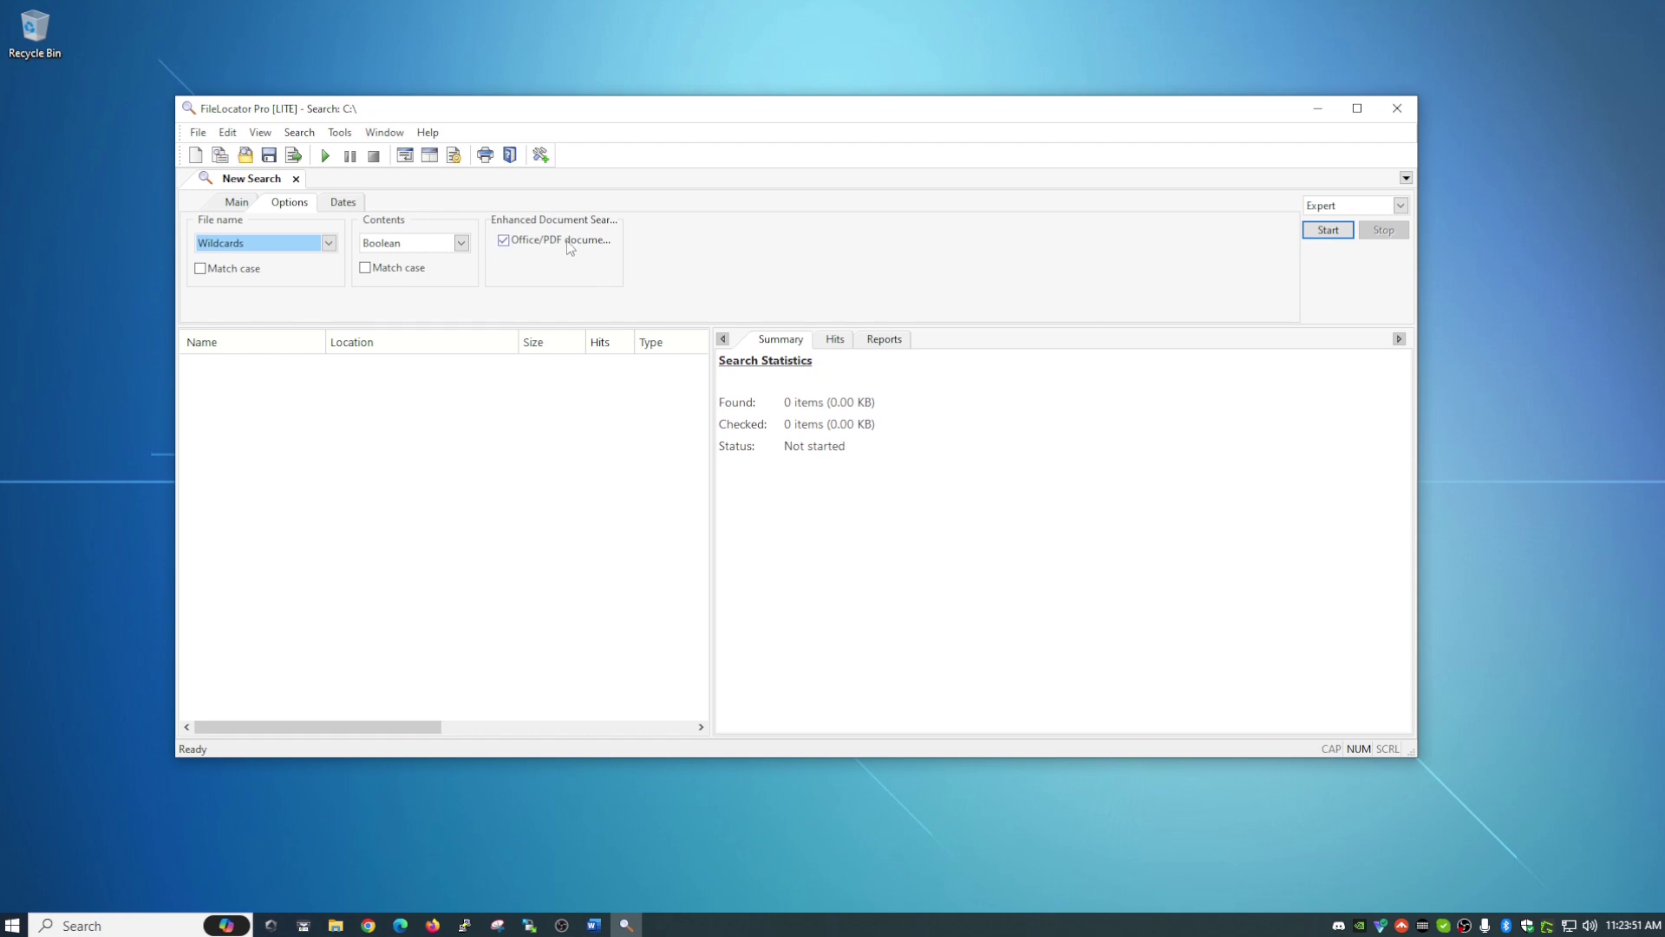
left_click(342, 205)
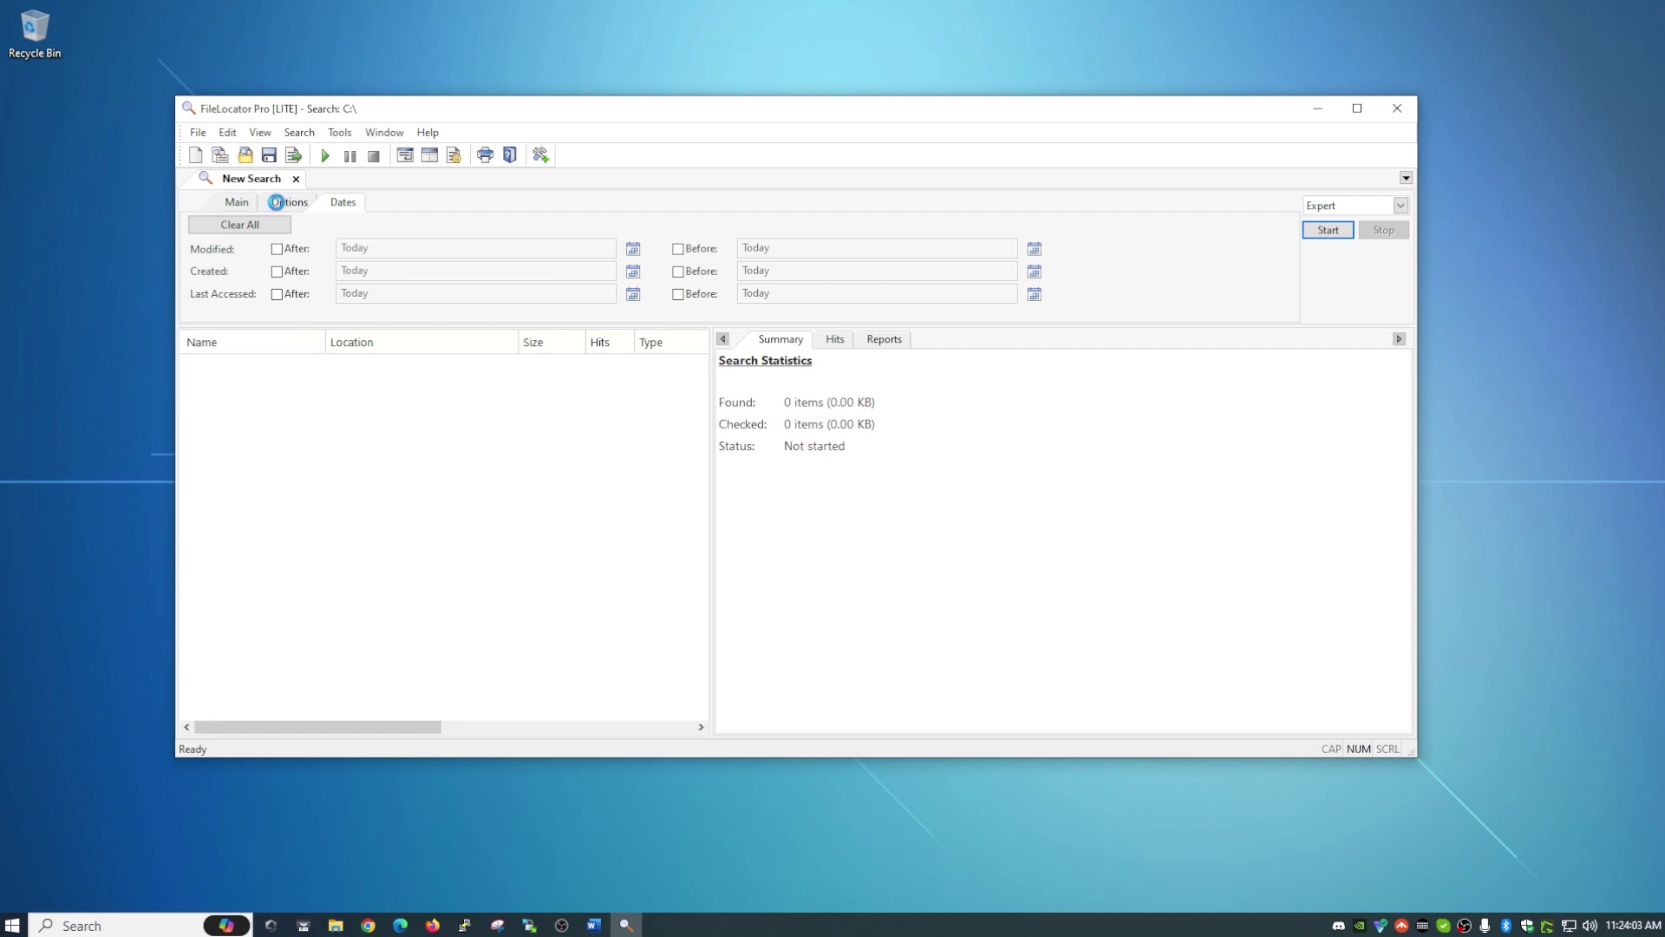
left_click(281, 203)
Search E:\ for file name 'taxes 2023', finding Taxes 2023.txt.
left_click(235, 206)
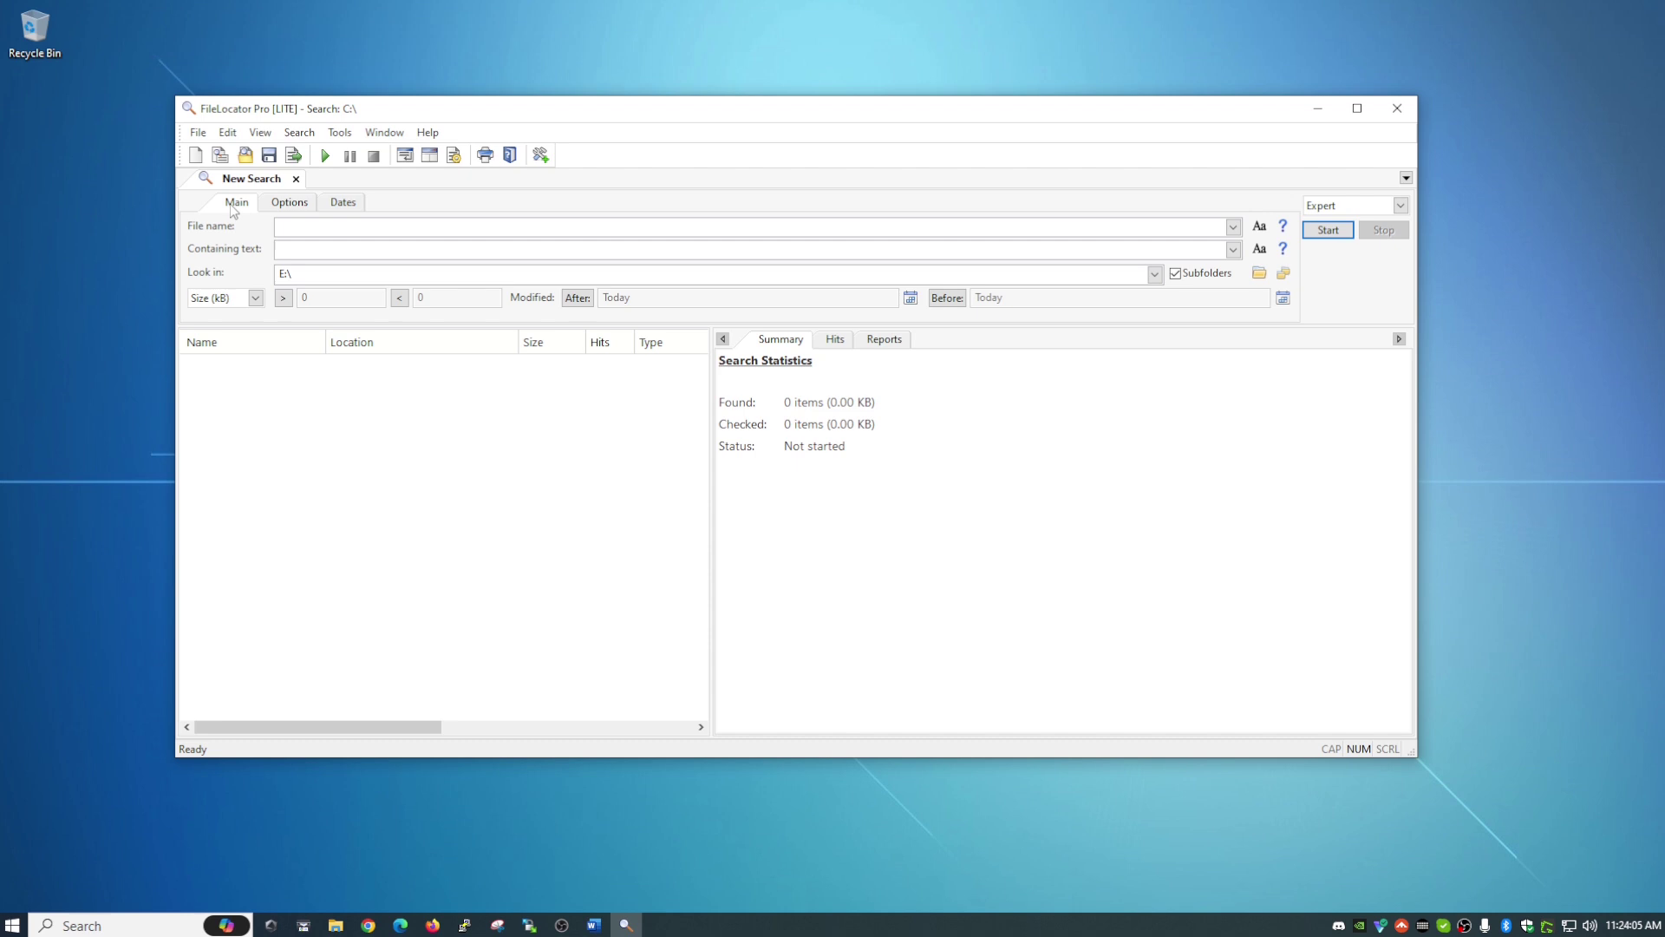
left_click(302, 227)
type("taxes 2023")
left_click(1327, 232)
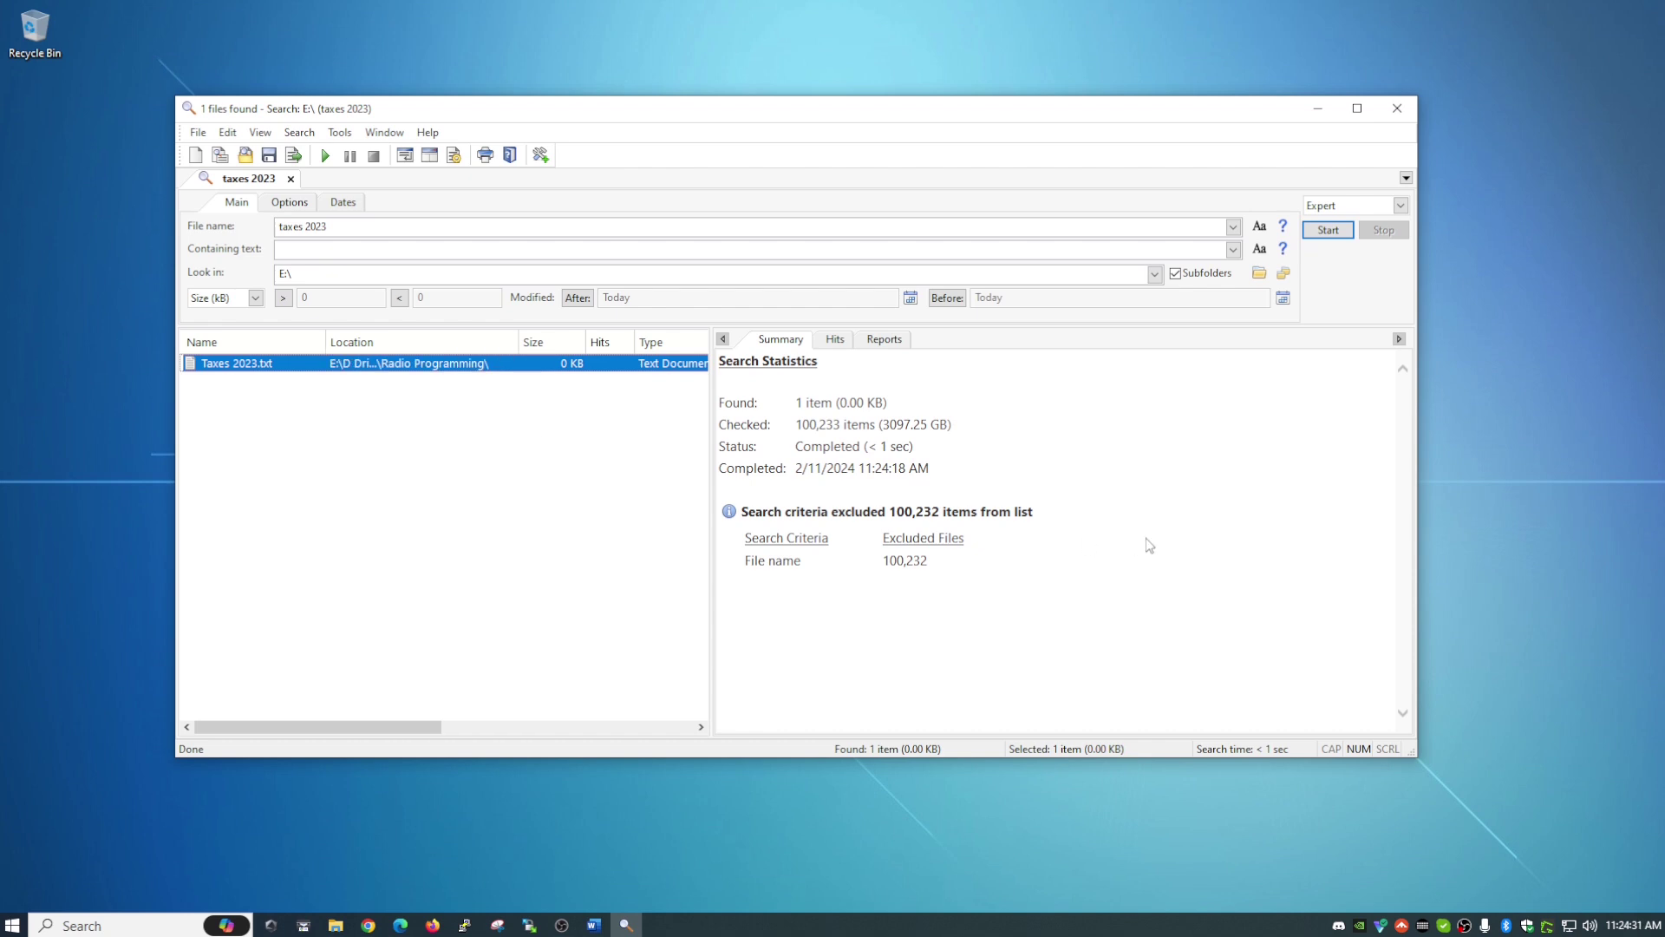
right_click(280, 367)
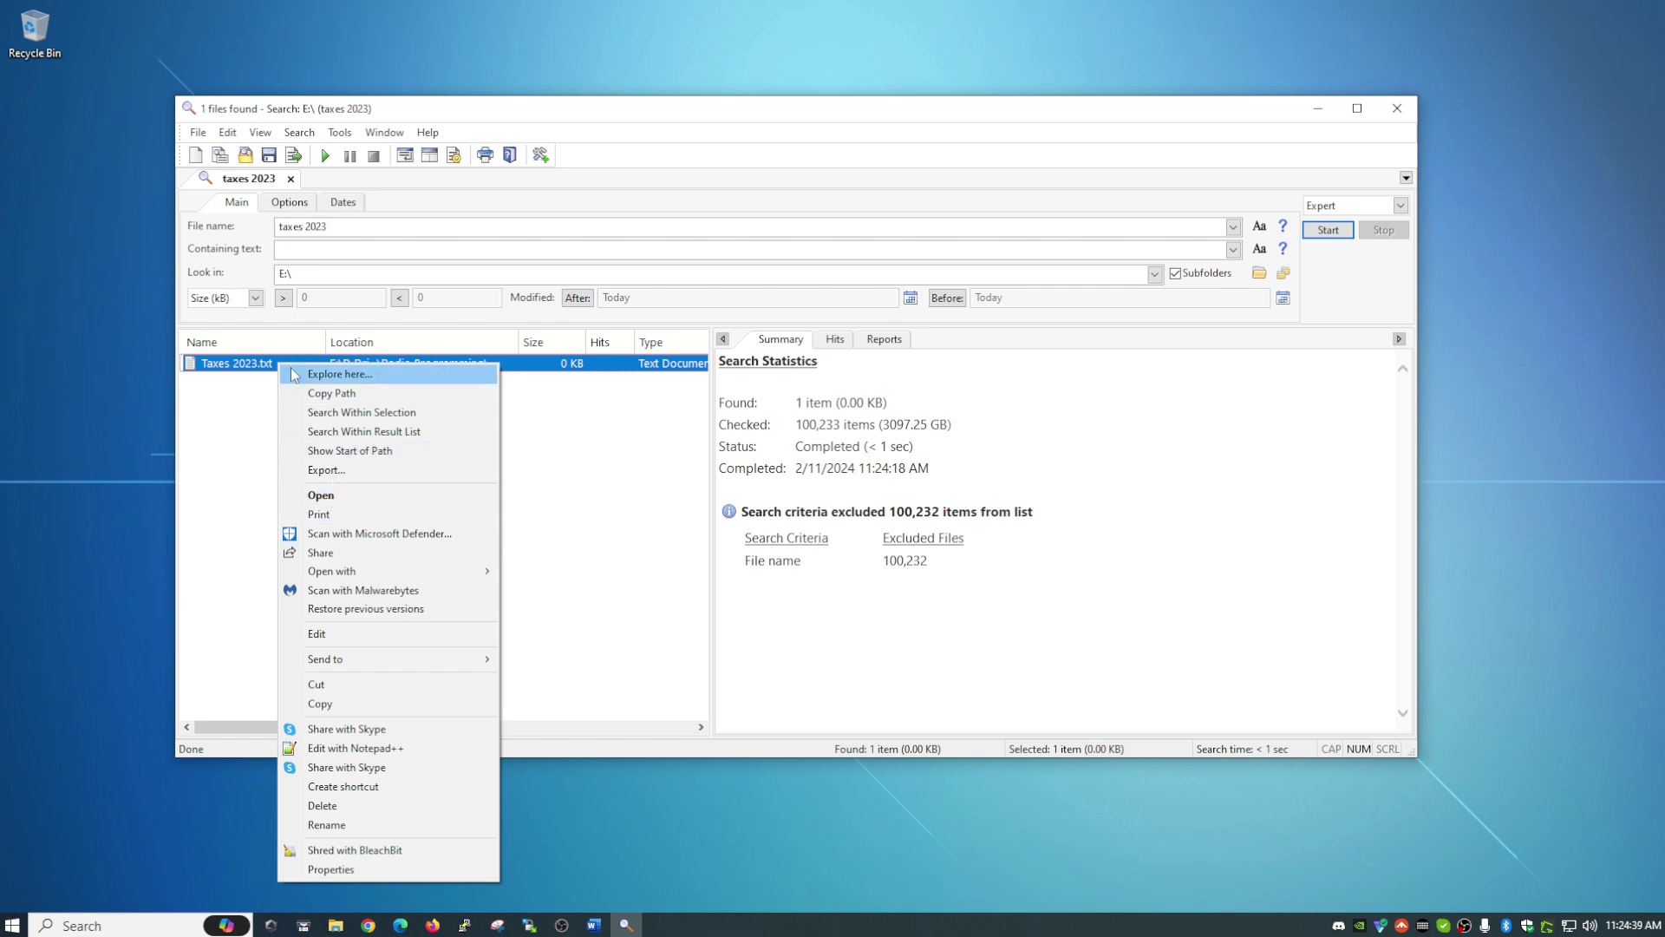
left_click(249, 370)
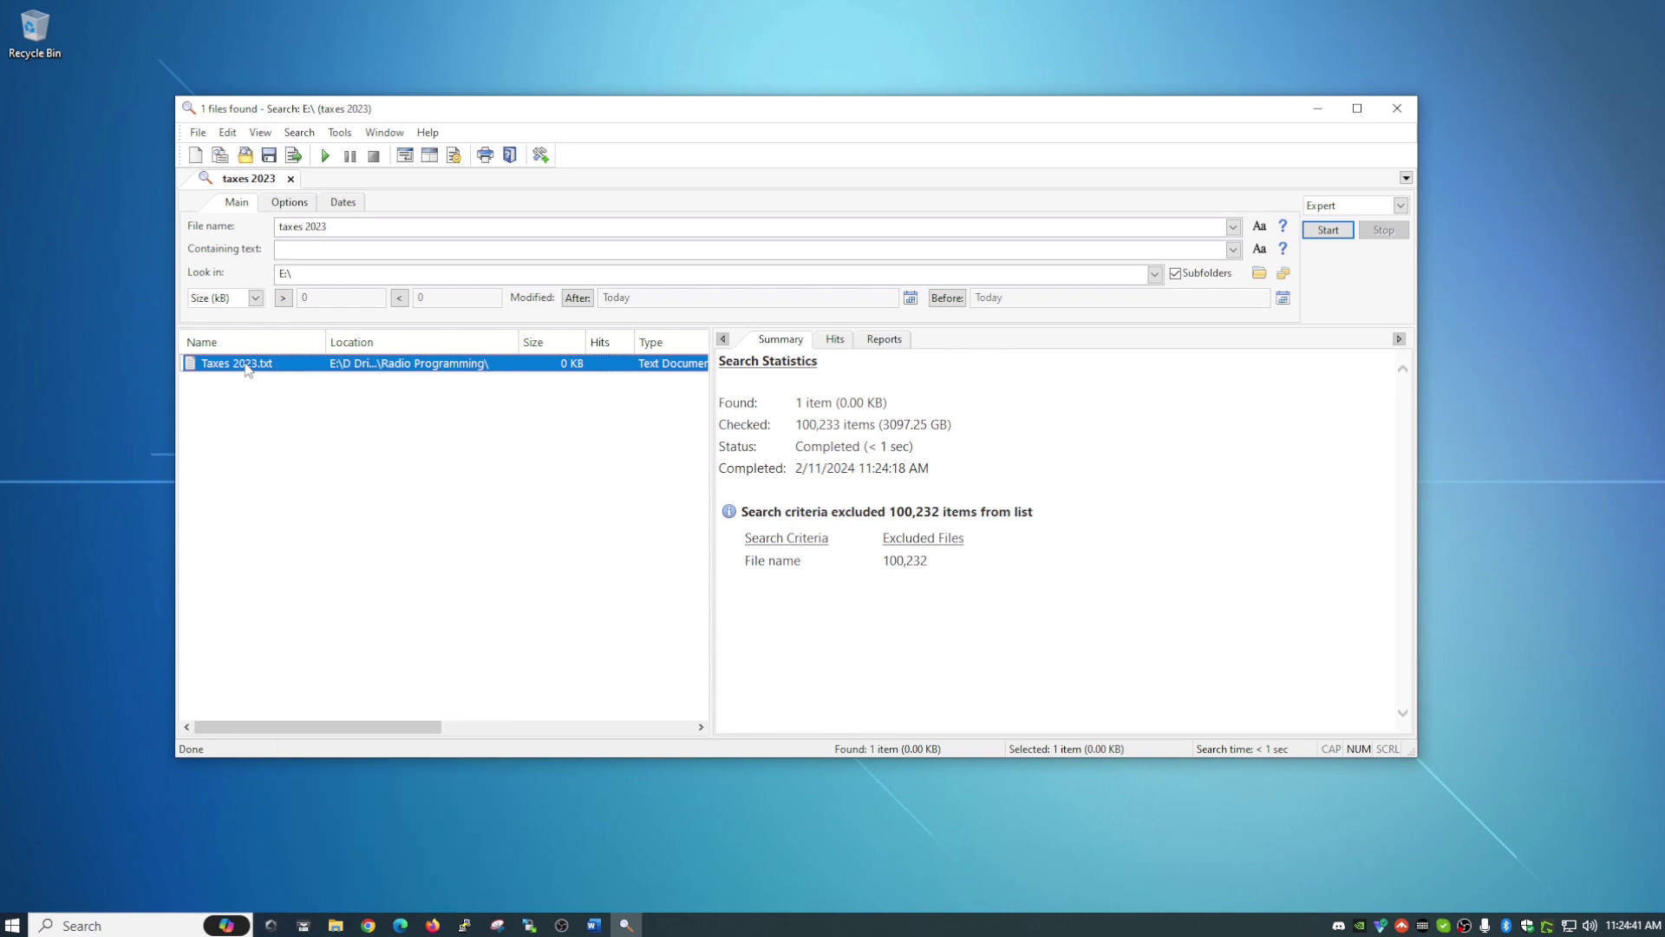
left_click(385, 406)
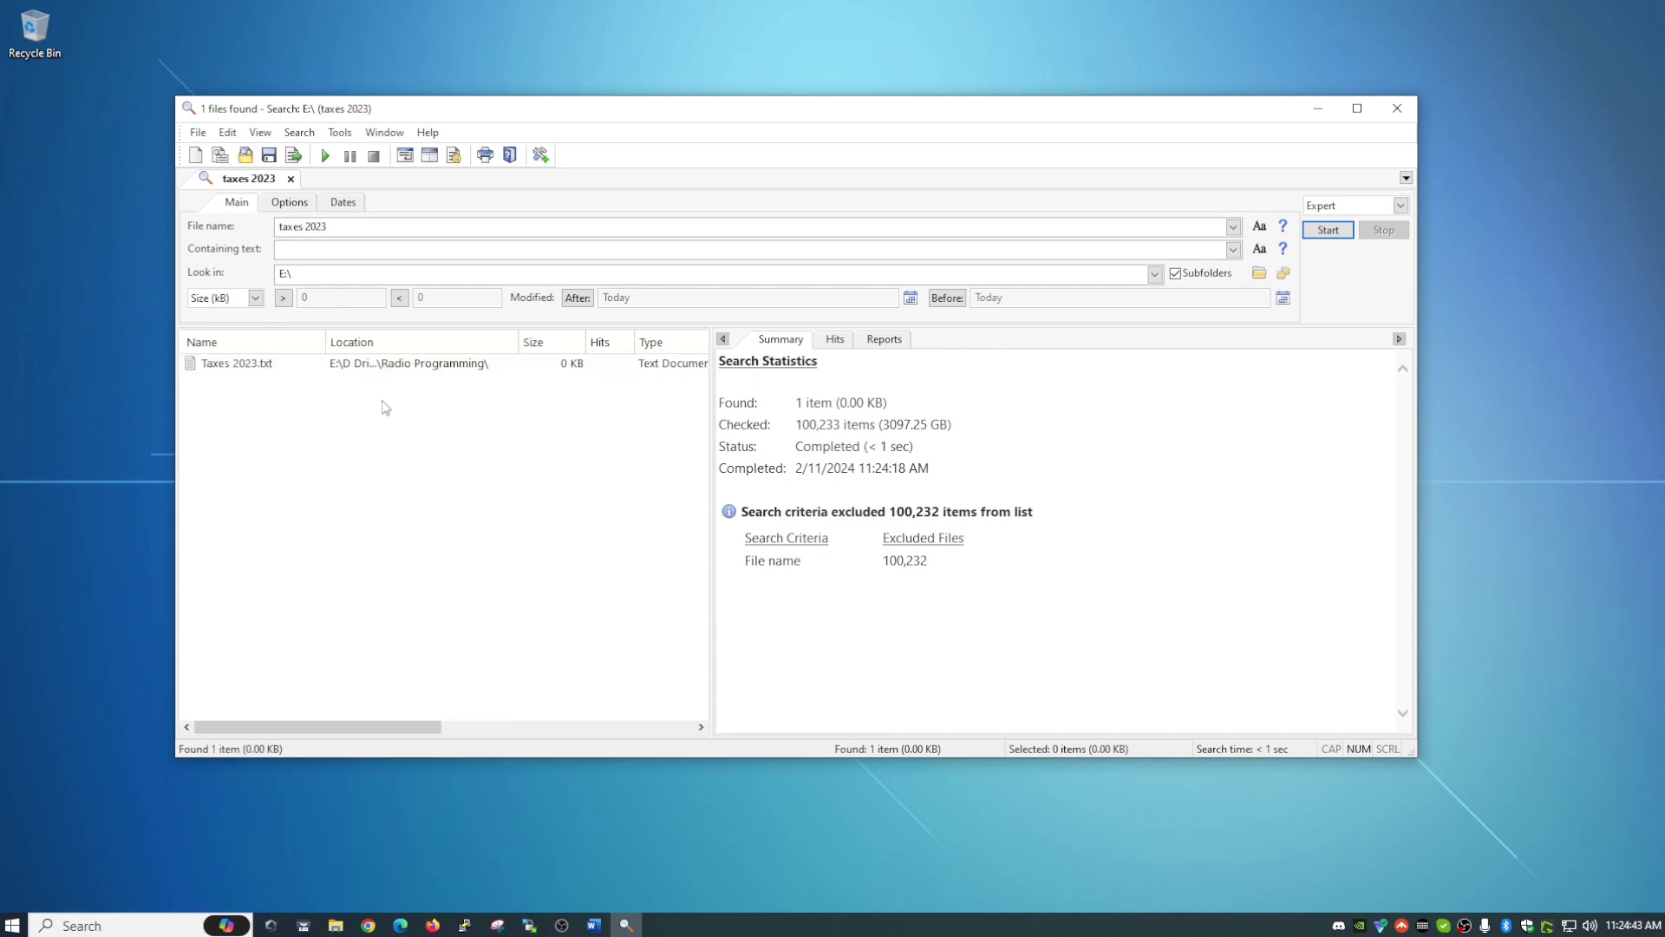